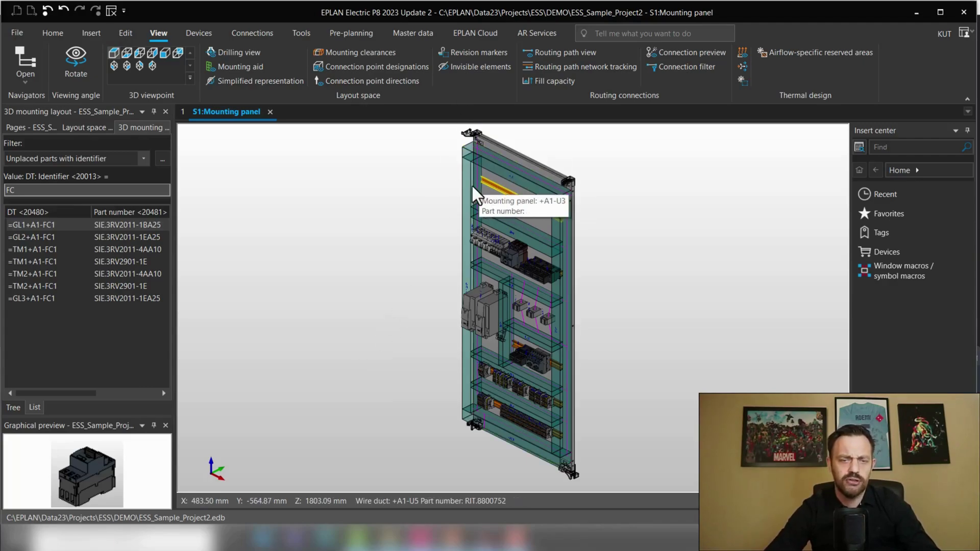
Step: Switch the cabinet to the front 3D view and zoom in on mounting rail -U70
left_click(164, 53)
scroll(479, 167, "up", 4)
middle_click_drag(486, 164, 448, 278)
scroll(429, 251, "up", 3)
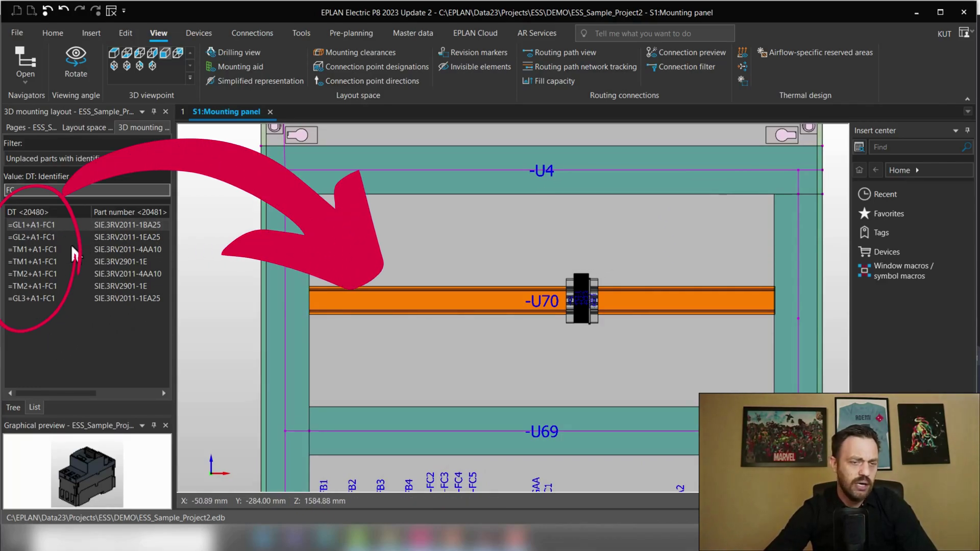
Step: Place the =GL1, =GL2 and =TM1 FC1 breakers side by side on rail -U70
left_click(35, 225)
left_click_drag(28, 227, 330, 295)
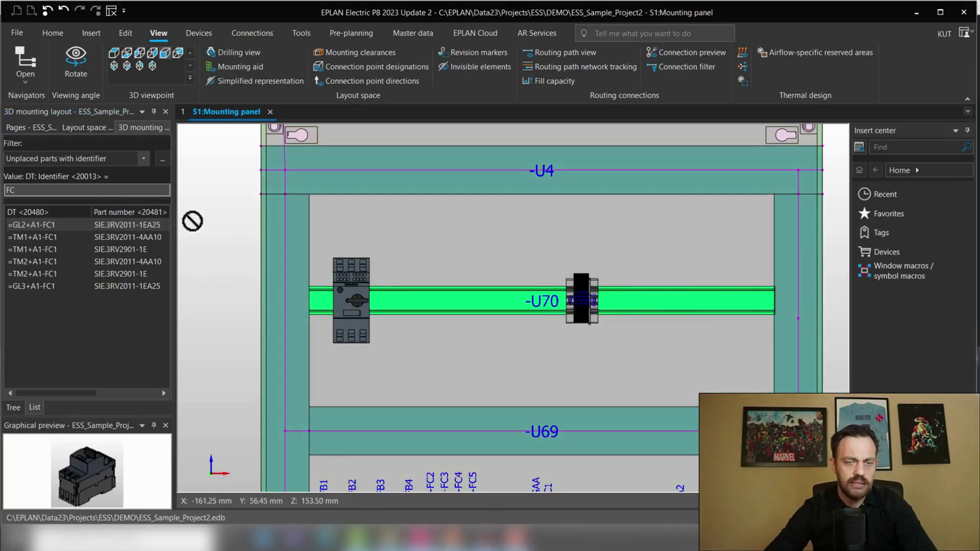
left_click_drag(193, 221, 376, 298)
left_click_drag(31, 225, 428, 281)
scroll(472, 250, "up", 1)
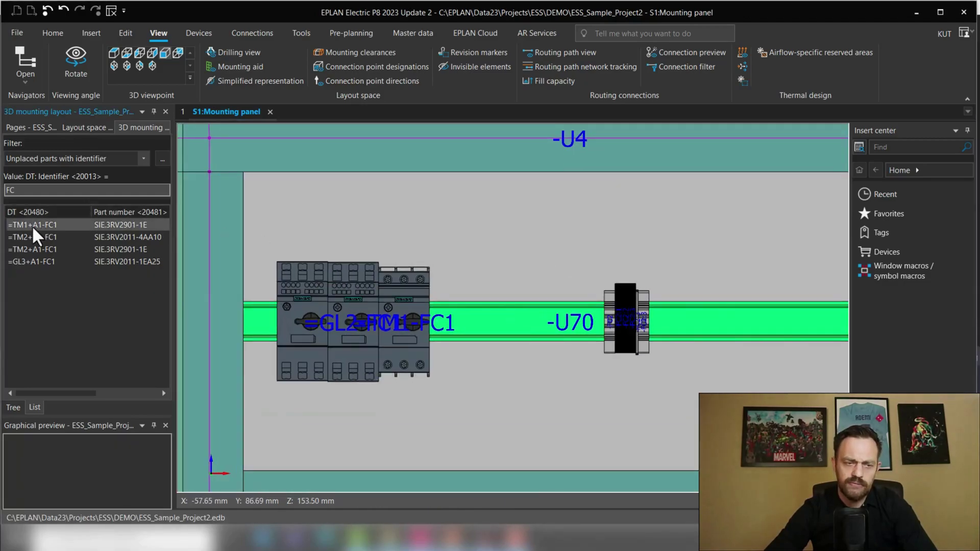
Step: Fit the =TM1+A1-FC1 auxiliary switch onto the top of its breaker
left_click_drag(33, 229, 419, 223)
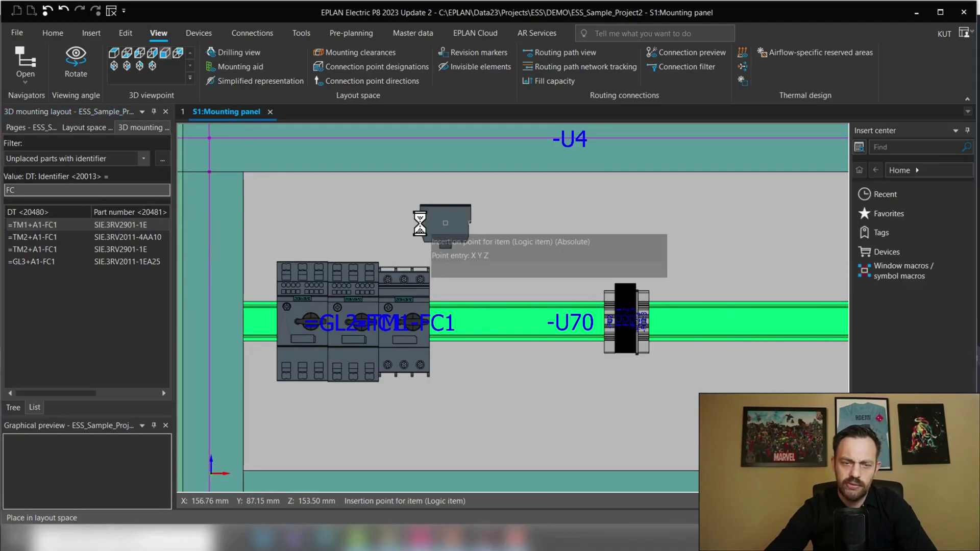
scroll(419, 223, "up", 4)
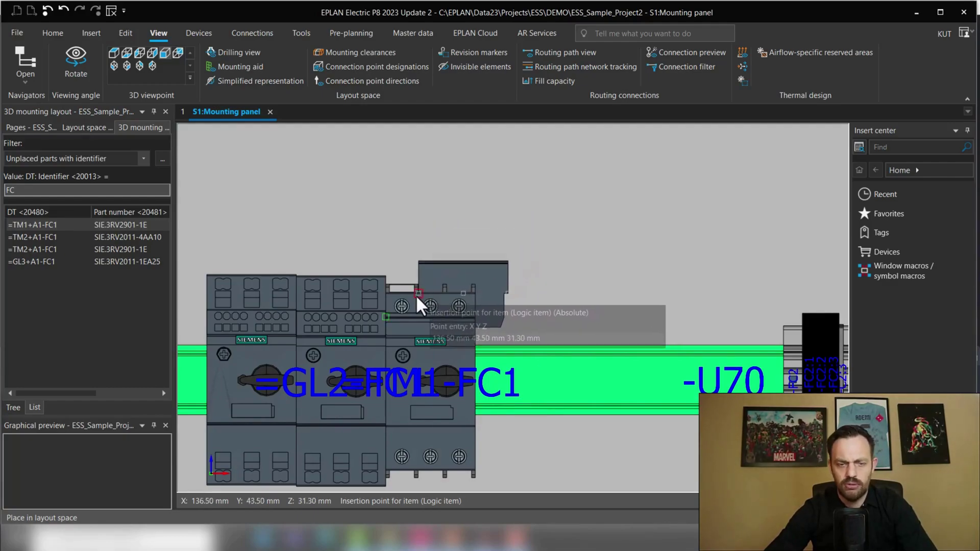
scroll(408, 302, "up", 2)
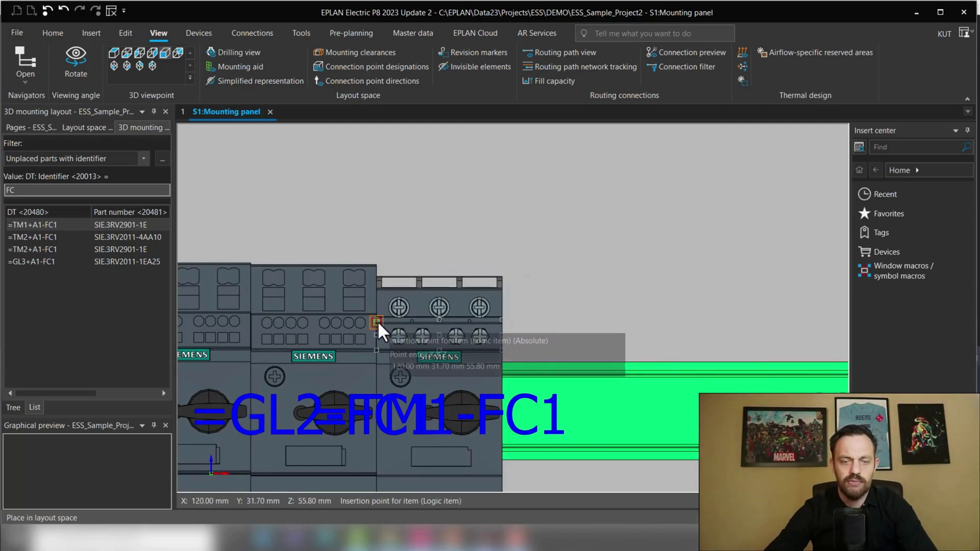
left_click(378, 320)
scroll(455, 286, "down", 3)
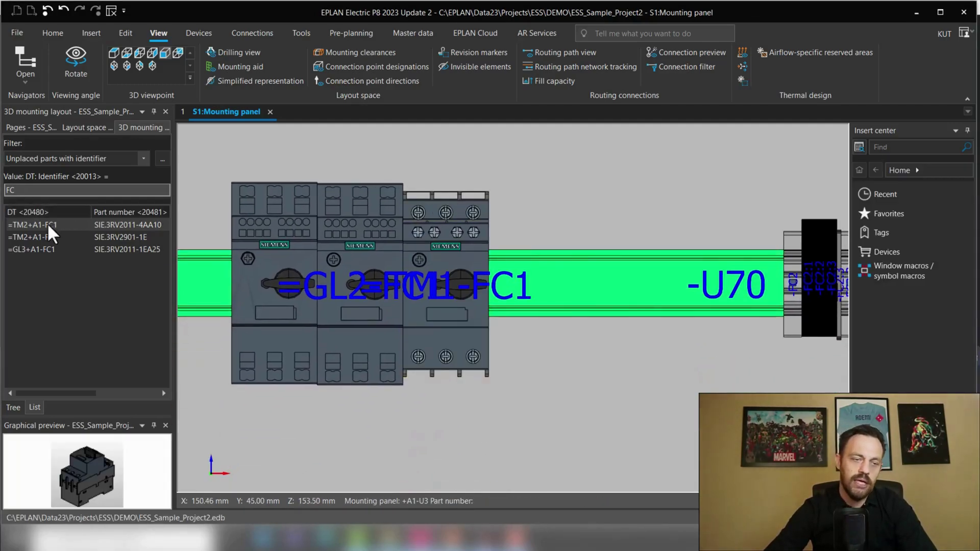
Step: Place the =TM2+A1-FC1 breaker and auxiliary switch, then =GL3+A1-FC1 in the fifth rail slot
left_click_drag(44, 226, 489, 286)
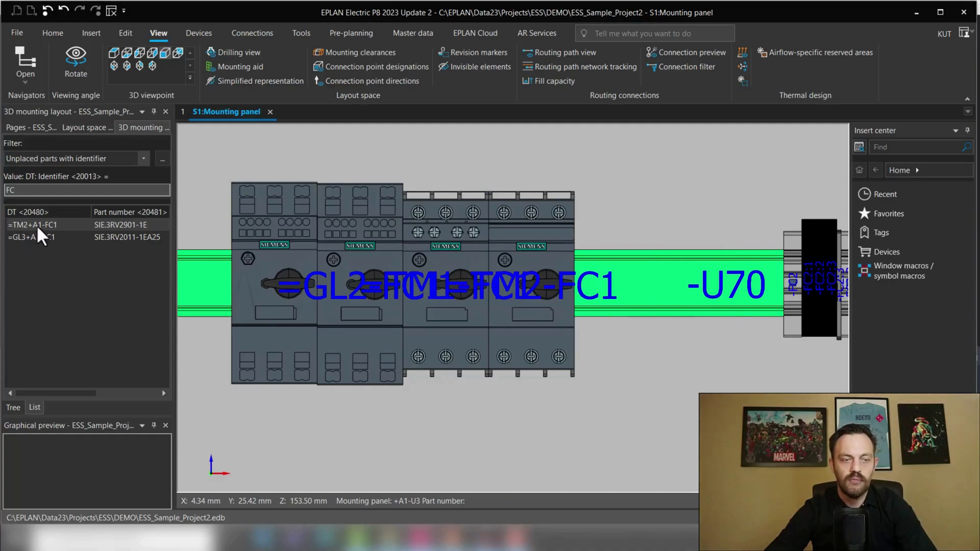
left_click_drag(36, 224, 492, 224)
left_click_drag(56, 226, 356, 216)
mouse_move(605, 262)
left_mouse_down()
mouse_move(572, 287)
mouse_move(592, 264)
left_mouse_up()
scroll(603, 261, "down", 1)
scroll(603, 261, "down", 2)
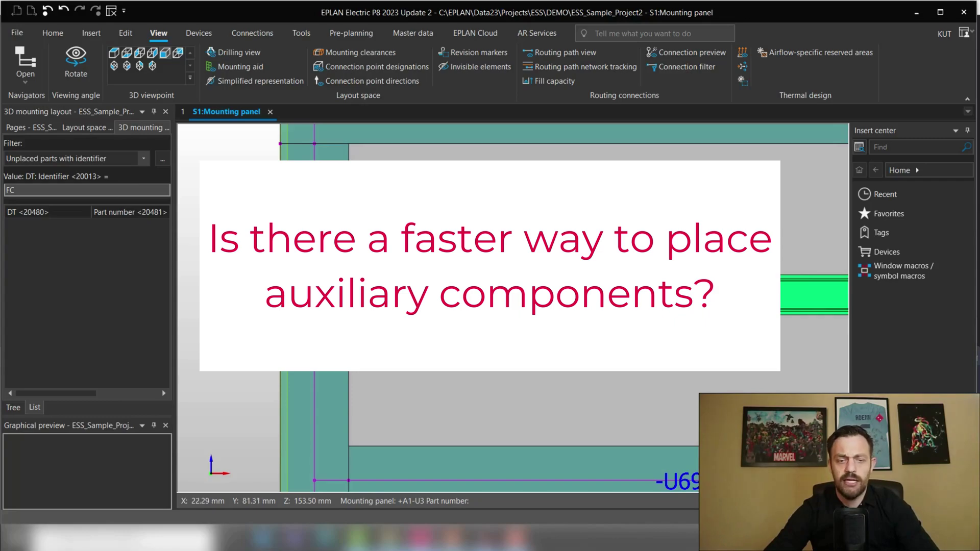
Step: Delete all devices on the rail and select all seven unplaced FC parts
left_click_drag(374, 201, 667, 382)
key("Delete")
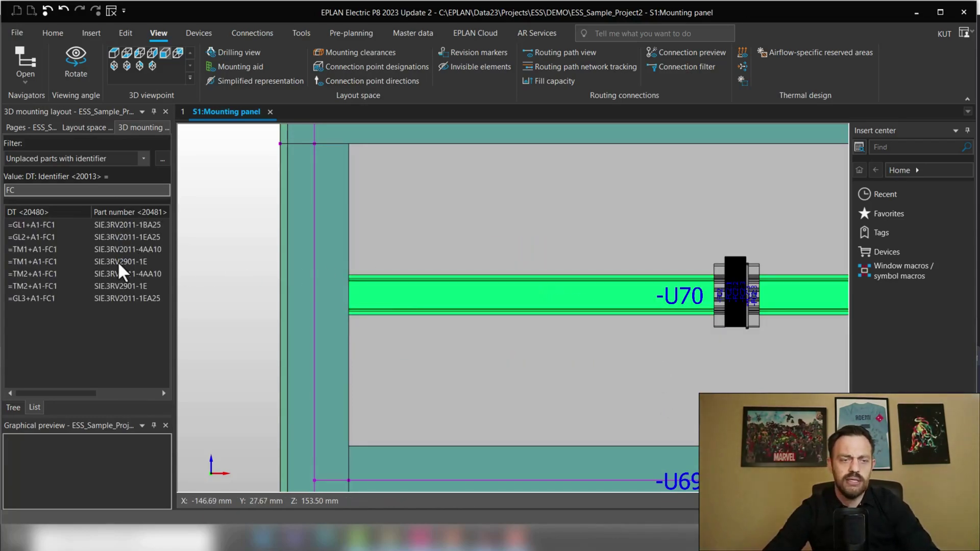
left_click(51, 225)
left_click(53, 296, "shift")
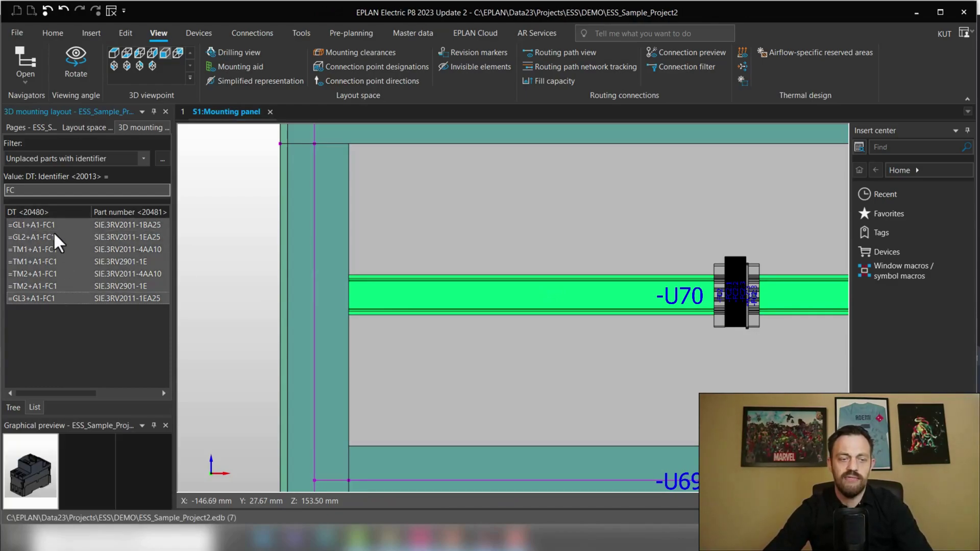
Step: Drop all seven FC parts together onto rail -U70 in one placement
left_click_drag(43, 227, 362, 216)
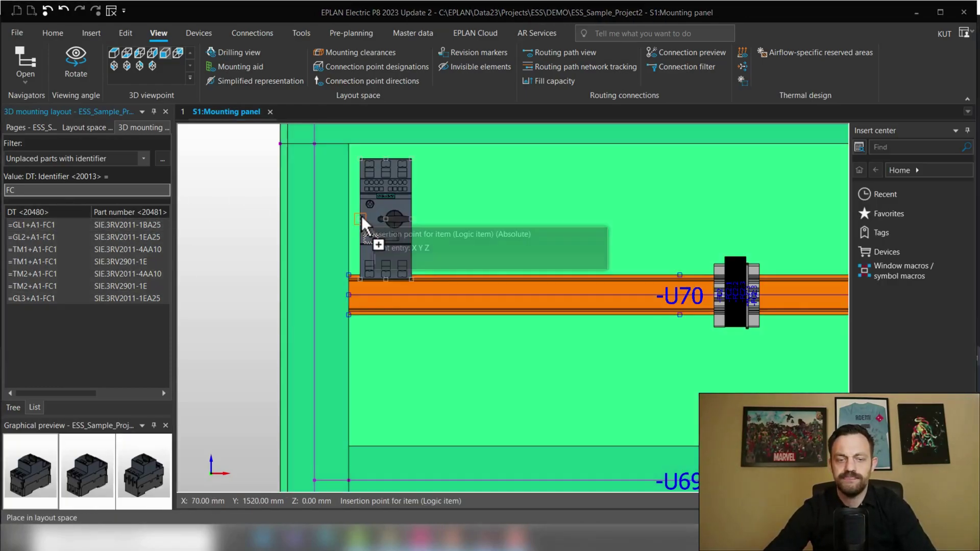
left_click(375, 295)
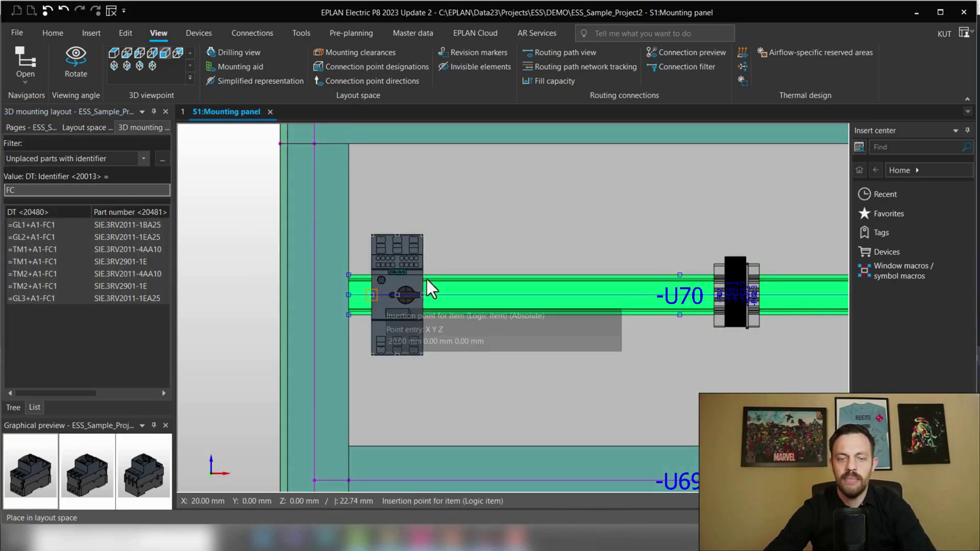
left_click(444, 271)
scroll(408, 260, "up", 3)
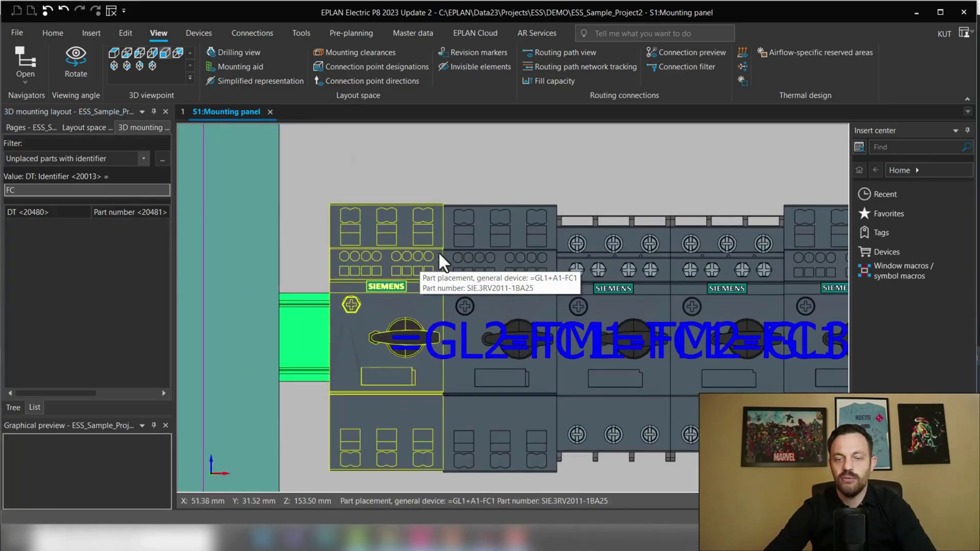
scroll(568, 261, "down", 3)
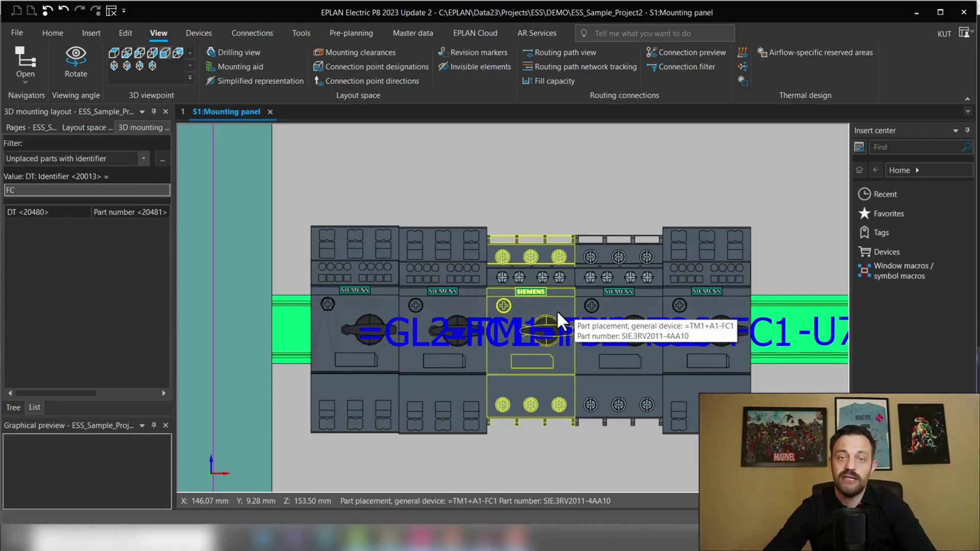
scroll(553, 307, "up", 3)
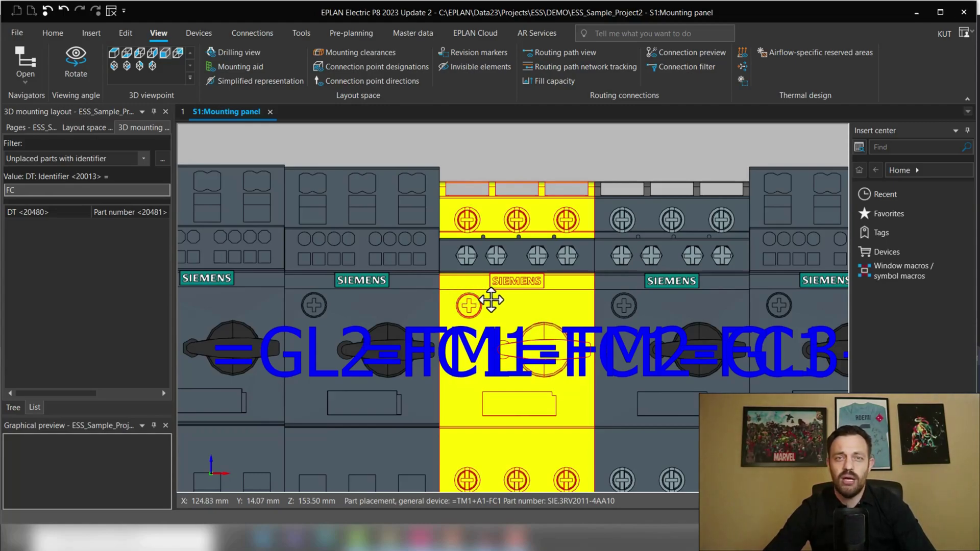
Step: Open the TM1 breaker's 3D view with its mounting points shown and framed
left_click(183, 113)
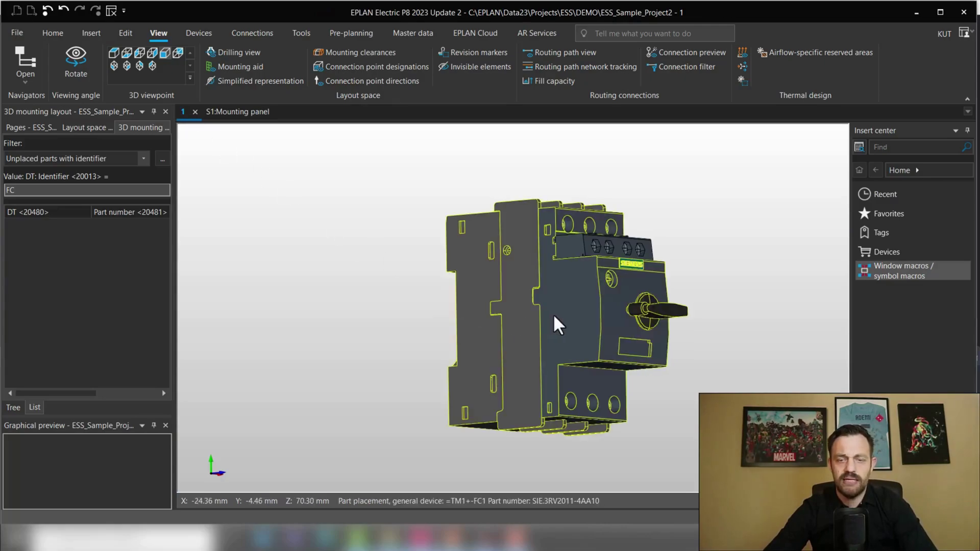
scroll(546, 316, "down", 3)
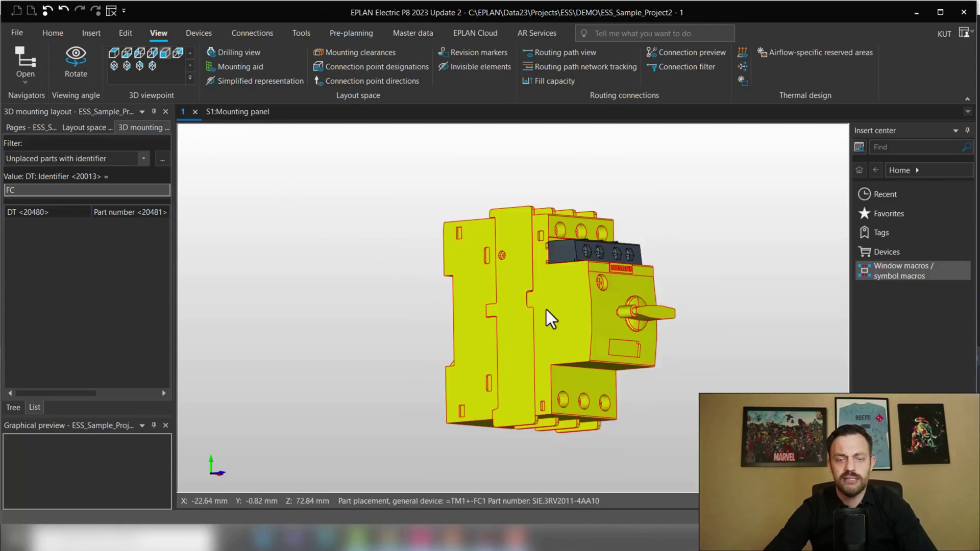
scroll(566, 260, "up", 5)
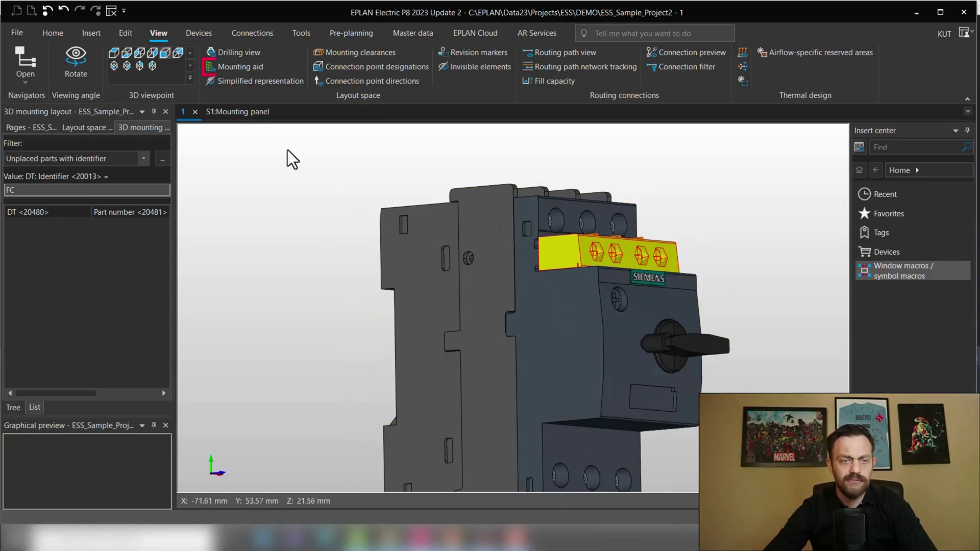
left_click(240, 66)
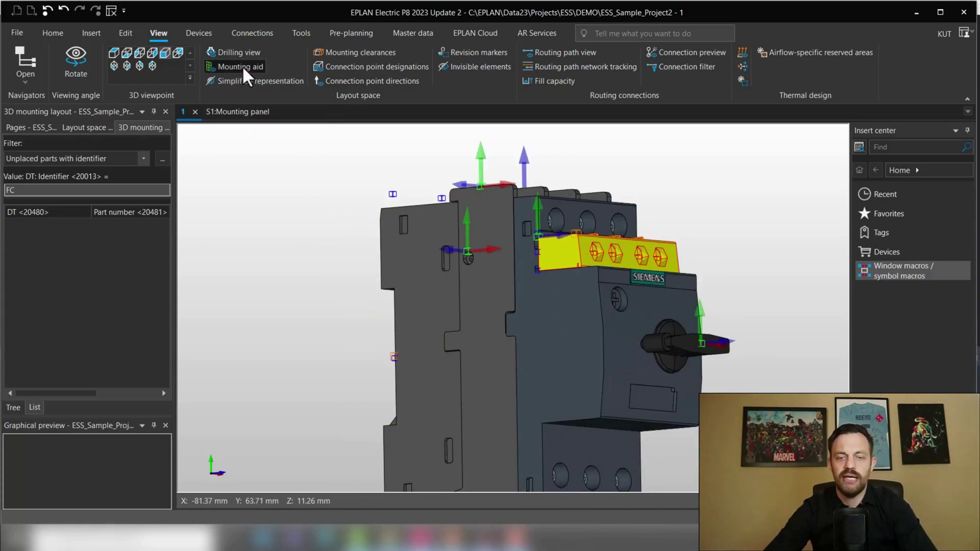
scroll(502, 330, "up", 2)
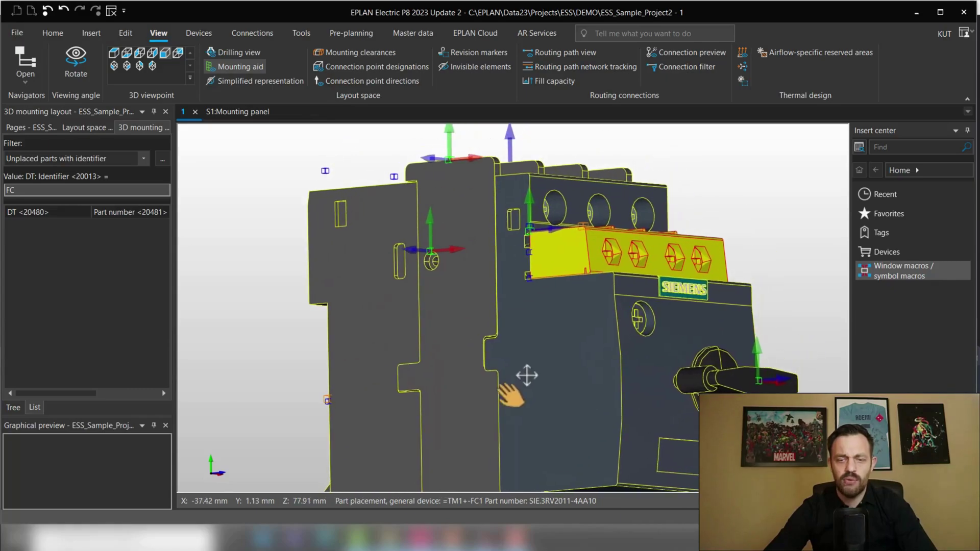
scroll(506, 353, "down", 1)
scroll(555, 340, "up", 3)
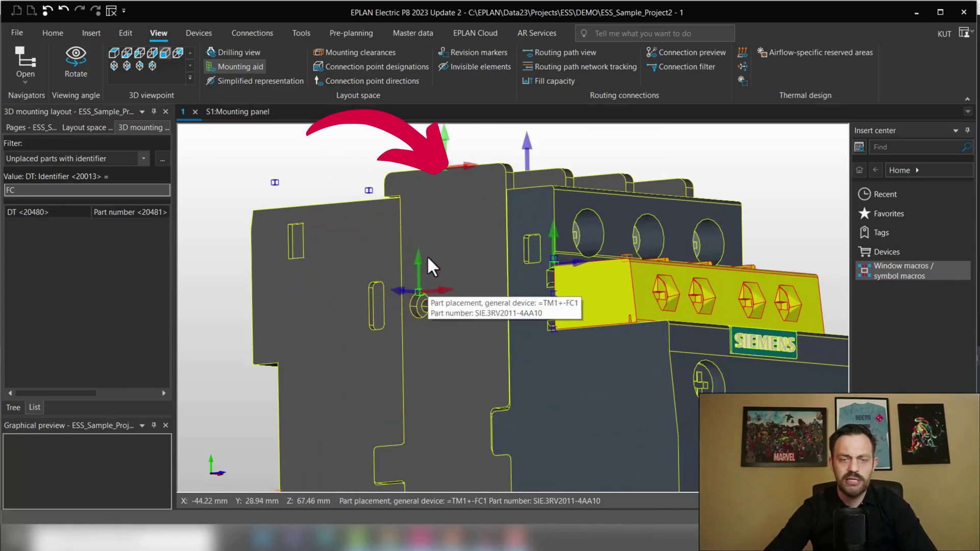
scroll(534, 298, "down", 2)
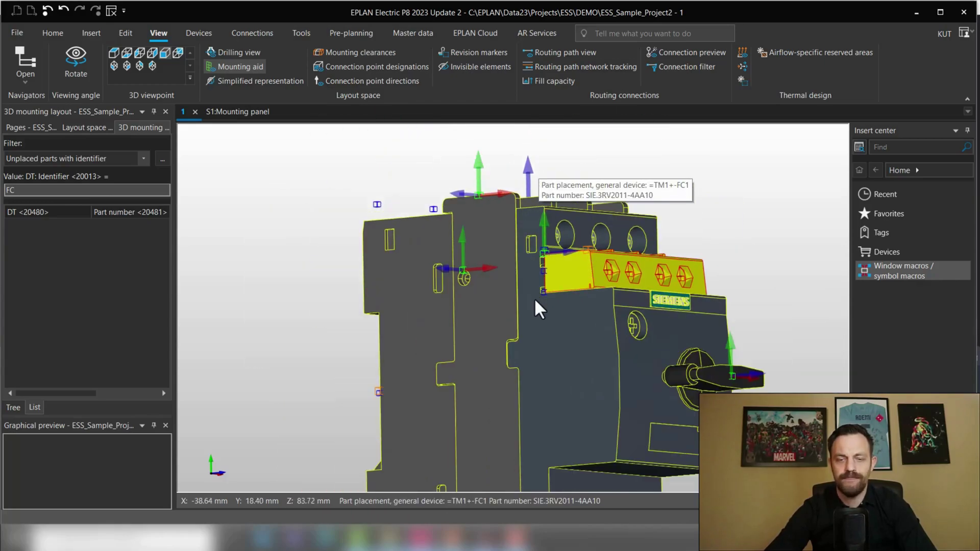
middle_click_drag(534, 298, 543, 332)
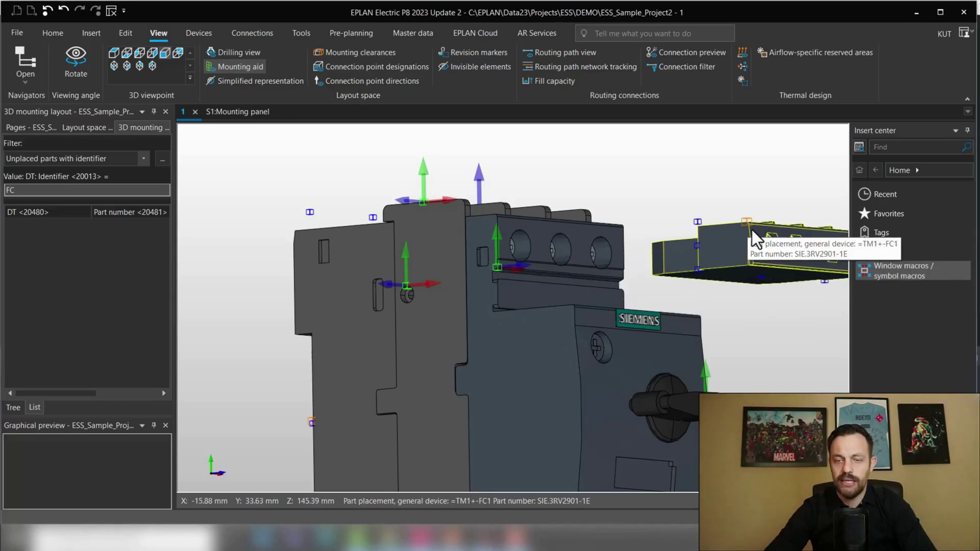
Step: Pick up the 3RV2901-1E auxiliary switch by its top-middle handle and set it beside the breaker
scroll(745, 232, "up", 2)
middle_click_drag(736, 236, 519, 256)
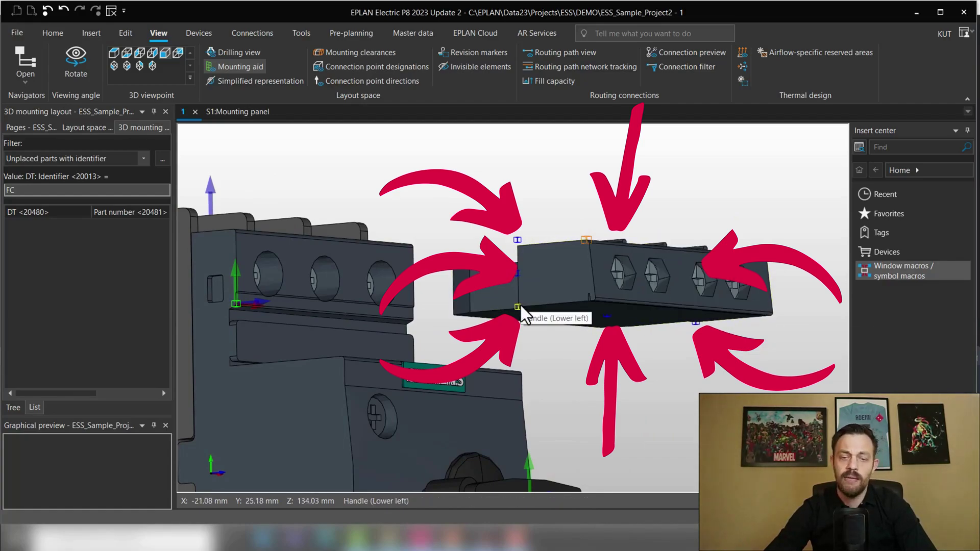
left_click(585, 240)
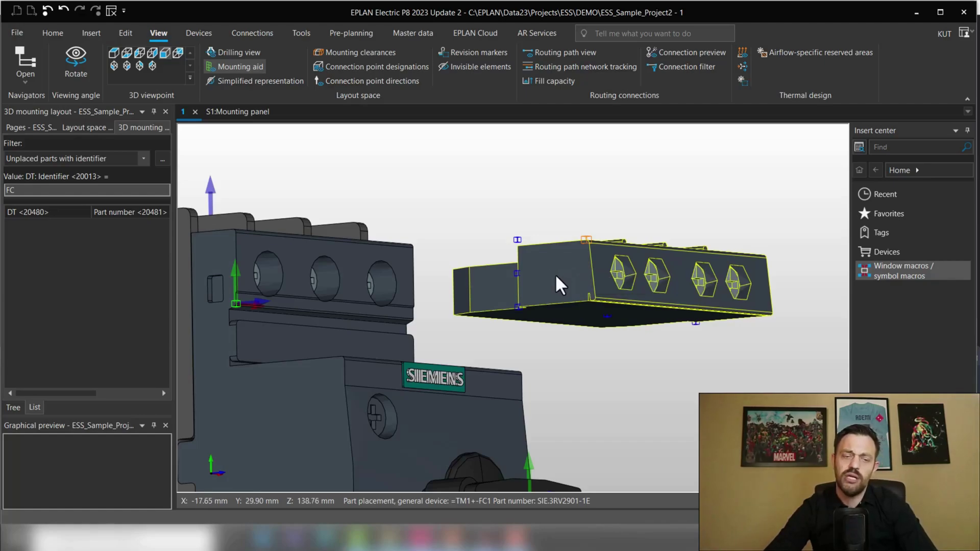
middle_click_drag(556, 274, 619, 291)
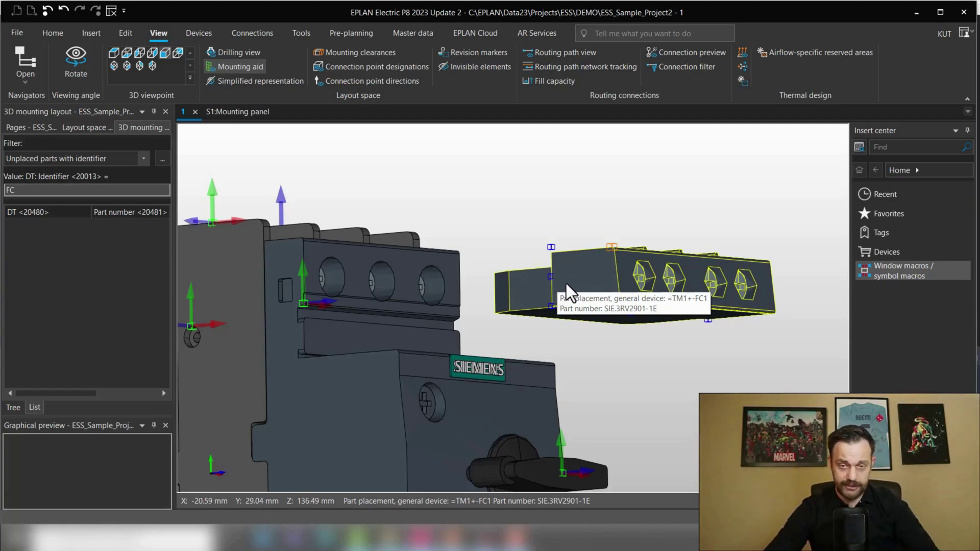
Step: Move the 3RV2901-1E auxiliary switch off the breaker's side to a free spot above it
scroll(565, 284, "down", 3)
middle_click_drag(579, 306, 629, 319)
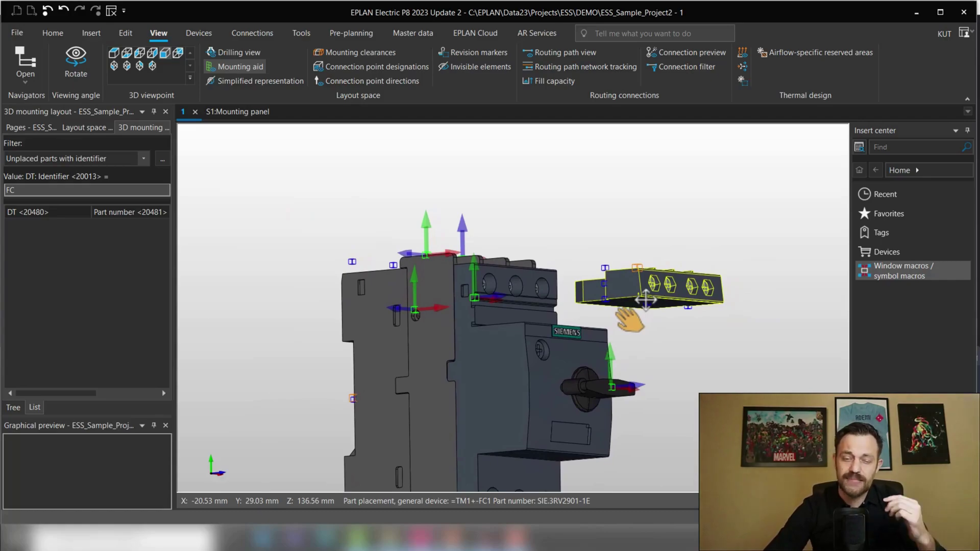
left_click_drag(624, 280, 596, 220)
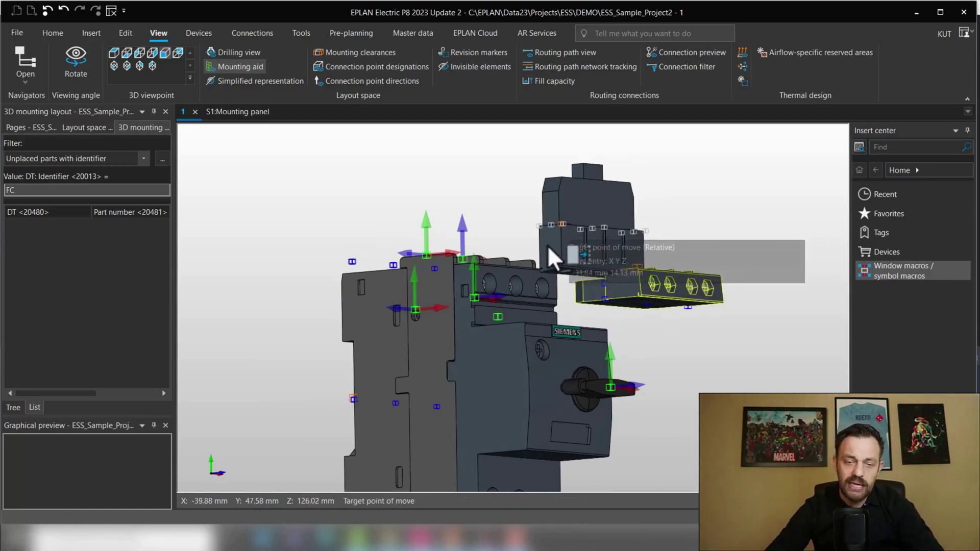
scroll(531, 258, "up", 3)
middle_click_drag(513, 265, 595, 278)
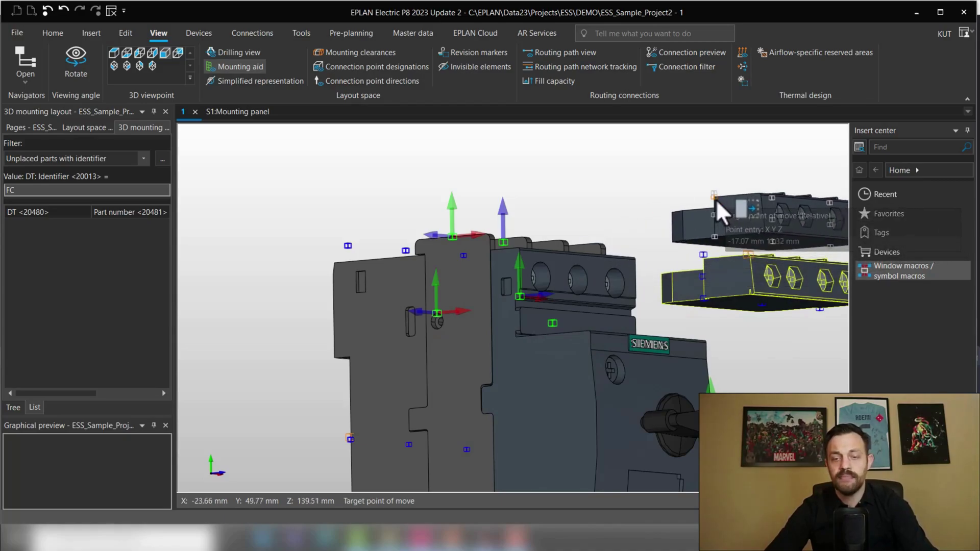
left_click(716, 200)
scroll(718, 283, "up", 5)
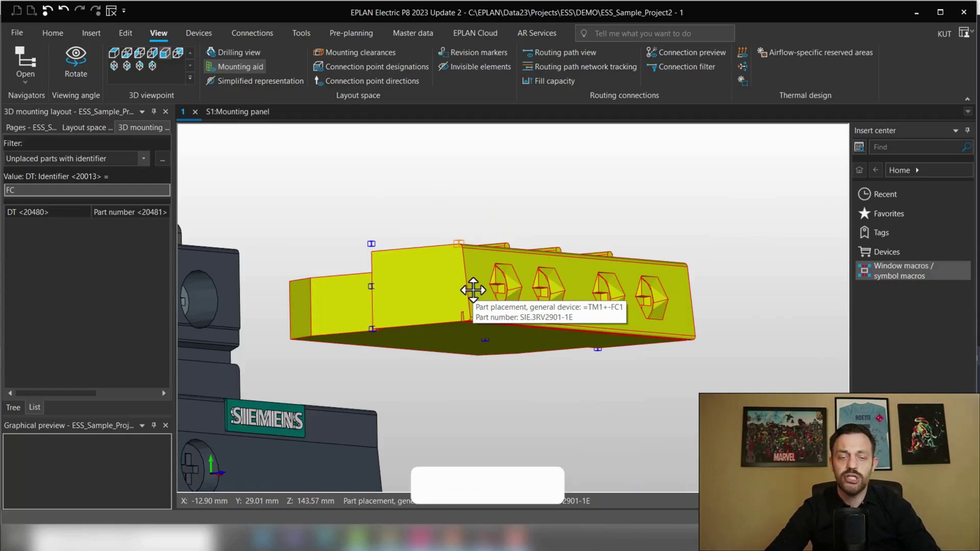
Step: Assign SIE.3RV2_HSQUER as the auxiliary switch handle's only mounting point and confirm
double_click(458, 243)
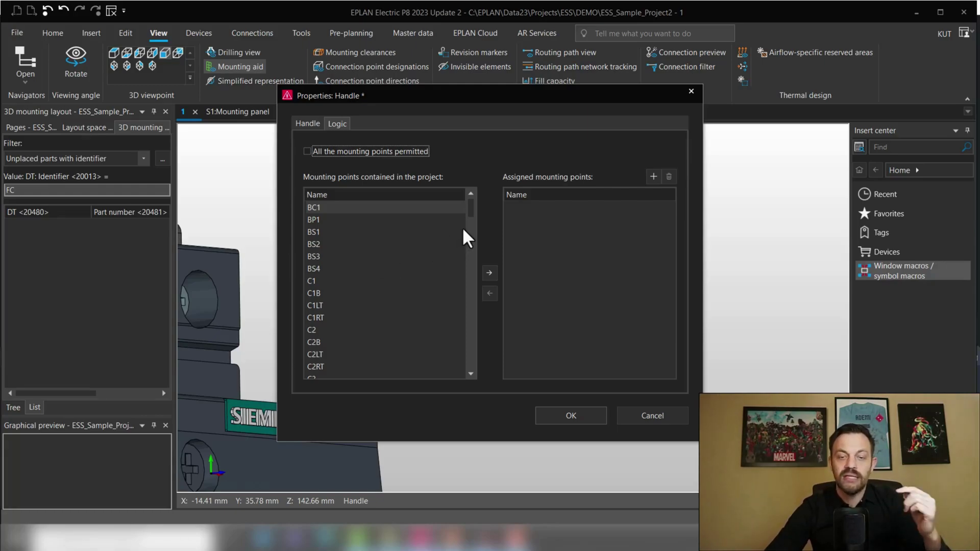
left_click(472, 203)
left_click_drag(473, 204, 459, 357)
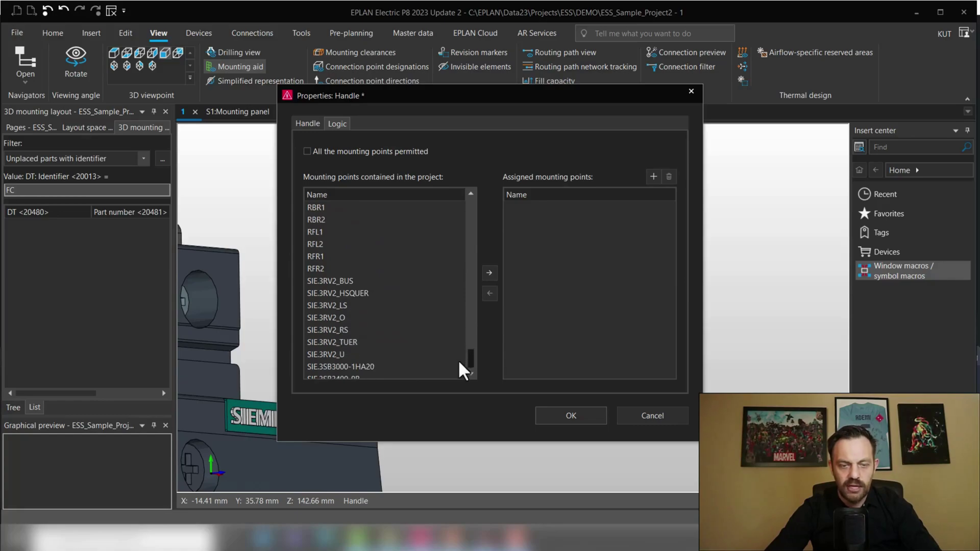
left_click(351, 293)
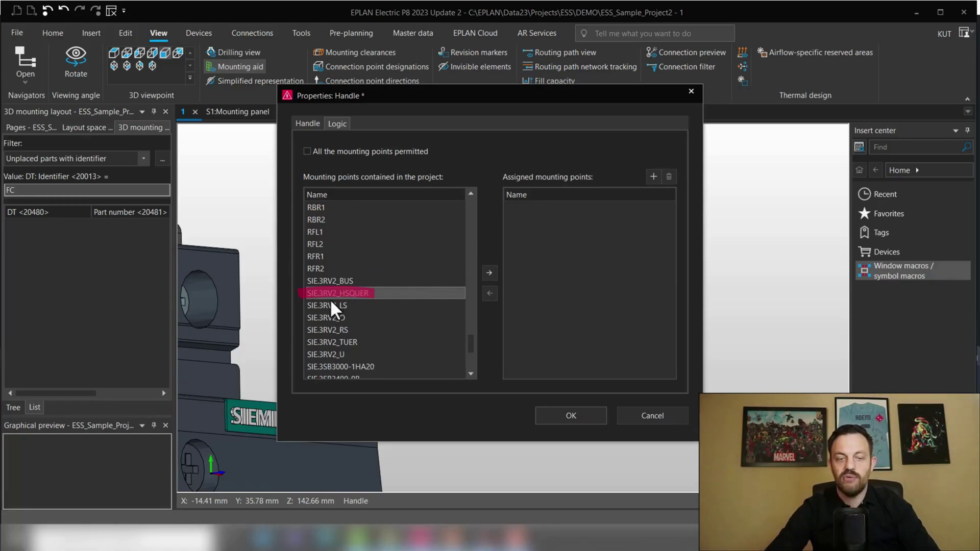
left_click(486, 277)
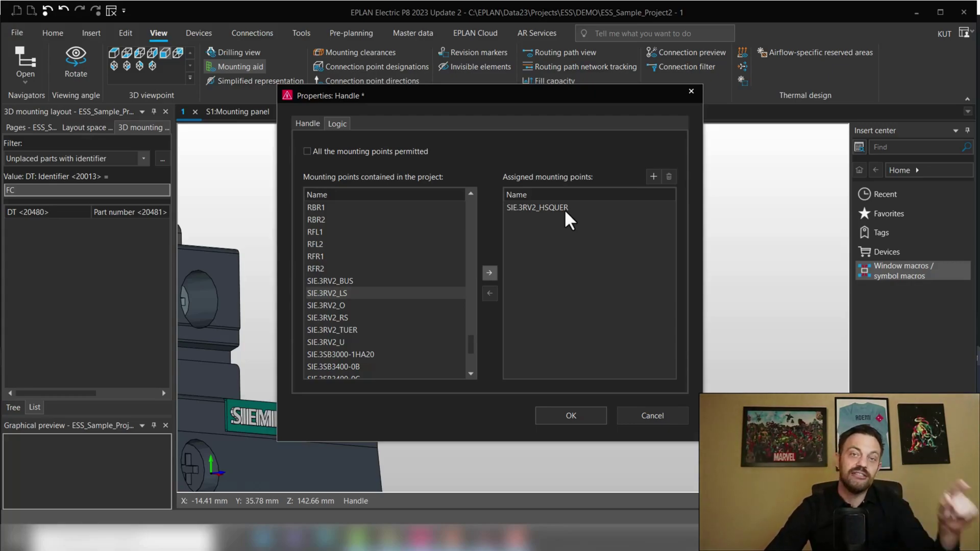
left_click(569, 417)
Step: Move the auxiliary switch onto the breaker's SIE.3RV2_HSQUER mounting point so it seats on the front
middle_click_drag(567, 396, 601, 355, "shift")
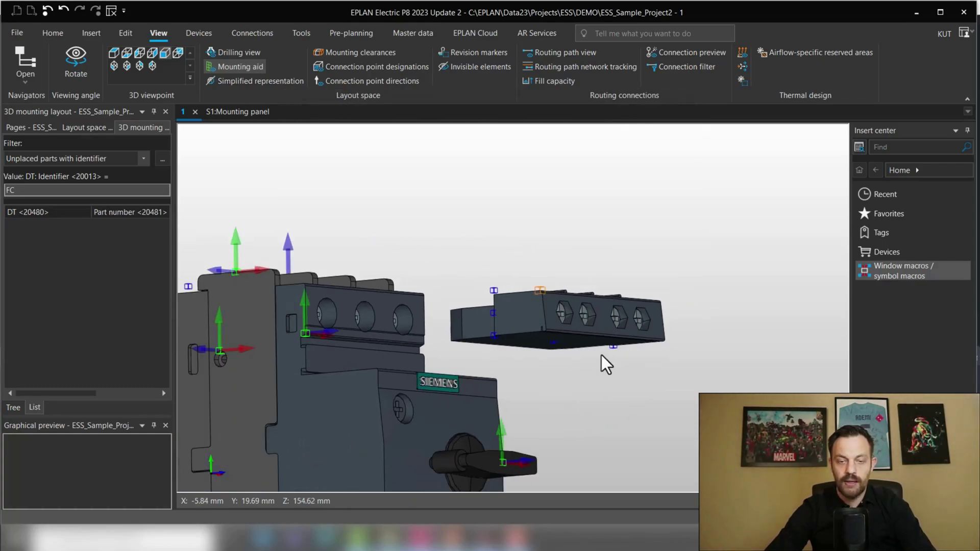
left_click(540, 327)
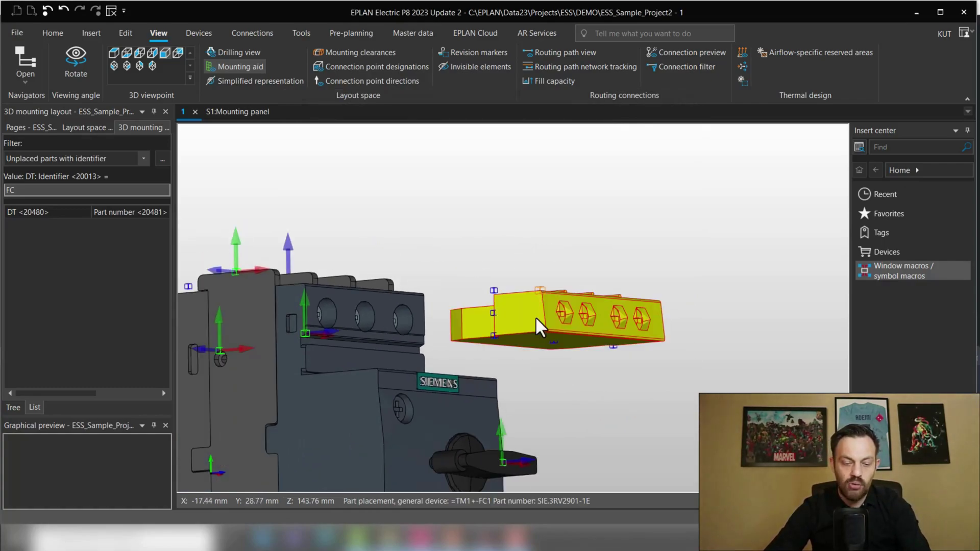
left_click(535, 316)
middle_click_drag(499, 274, 446, 182)
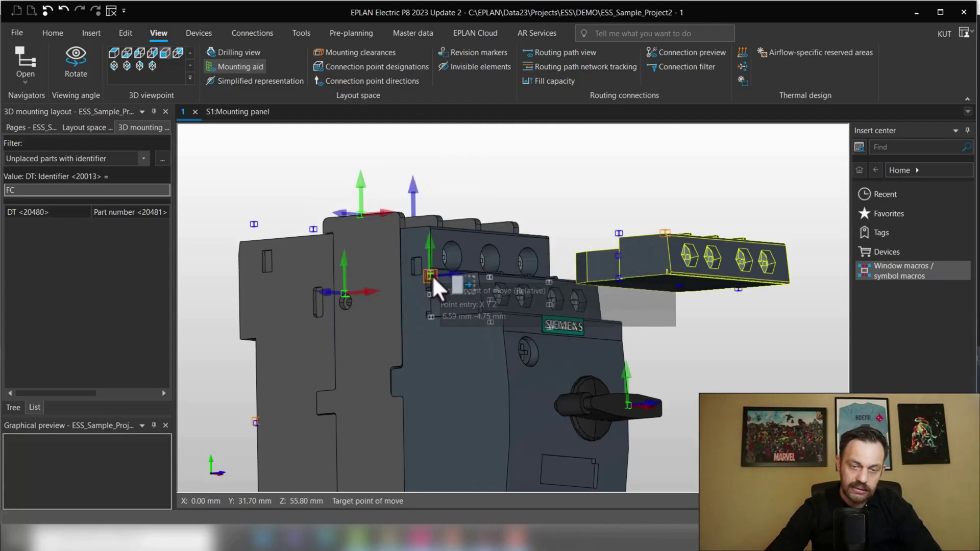
scroll(434, 276, "up", 5)
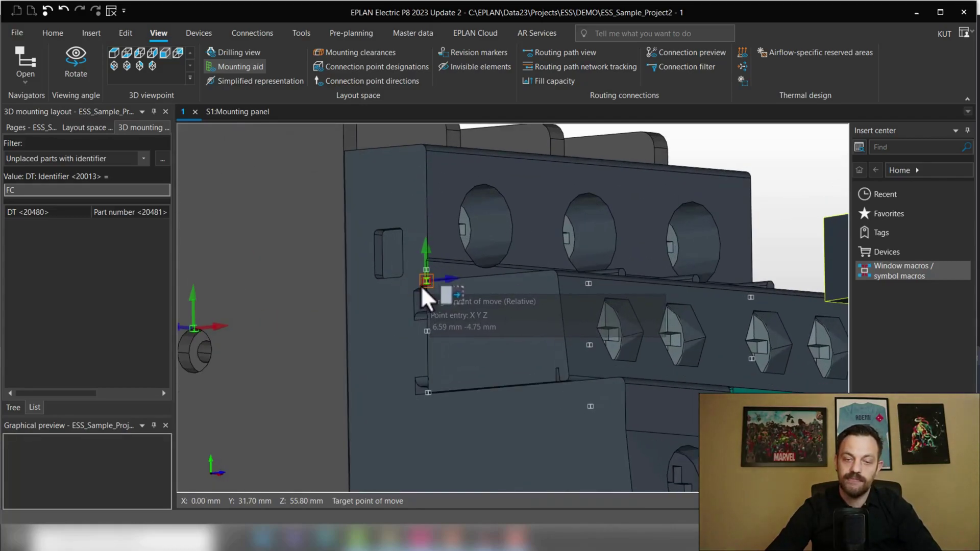
left_click(422, 287)
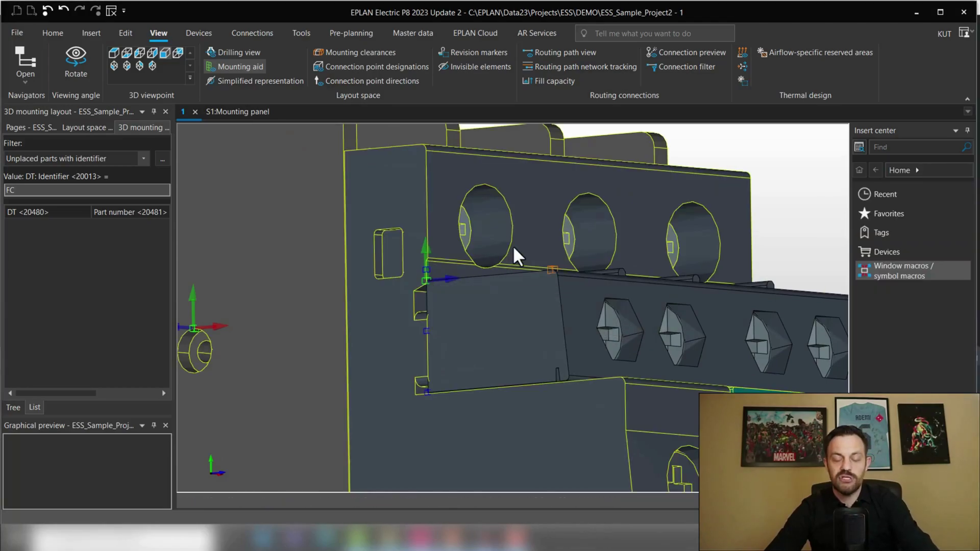
scroll(512, 245, "down", 5)
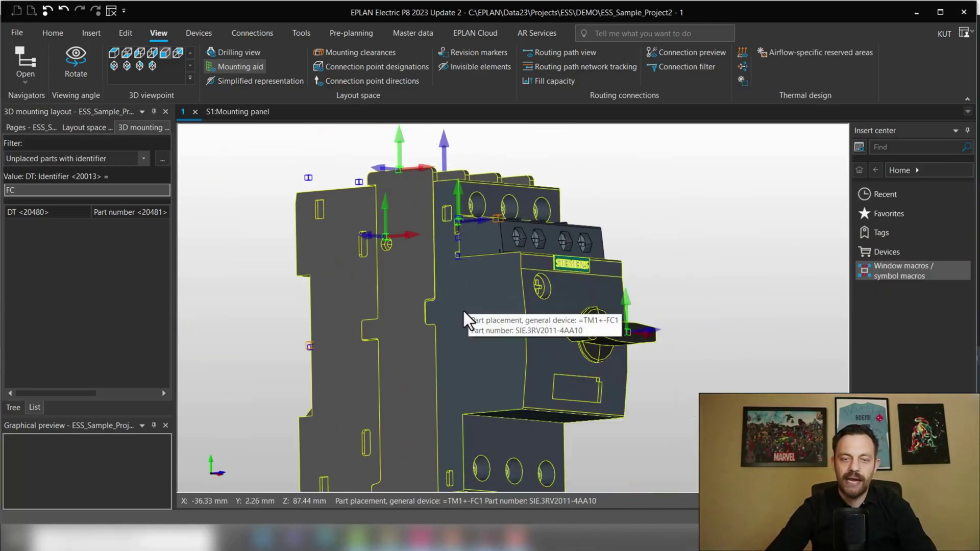
scroll(475, 296, "up", 6)
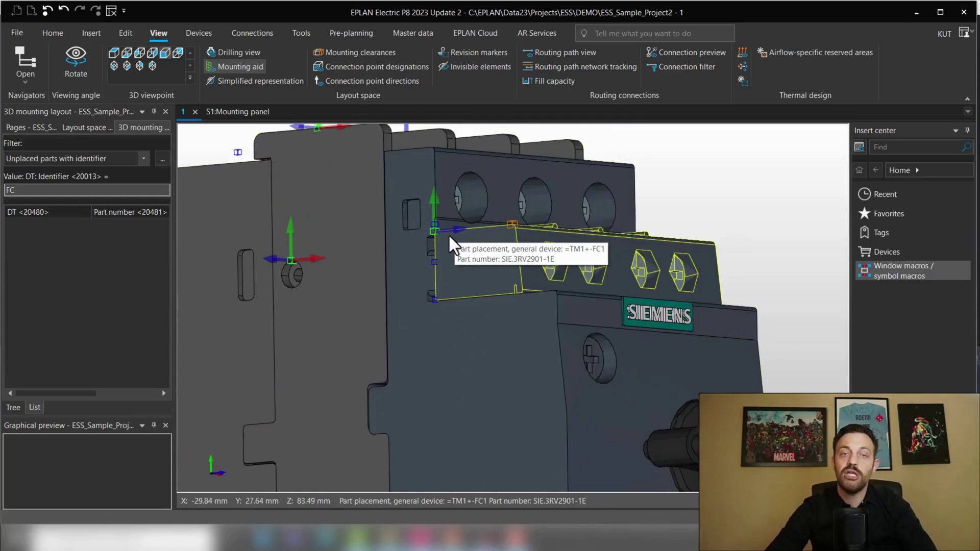
scroll(448, 234, "down", 4)
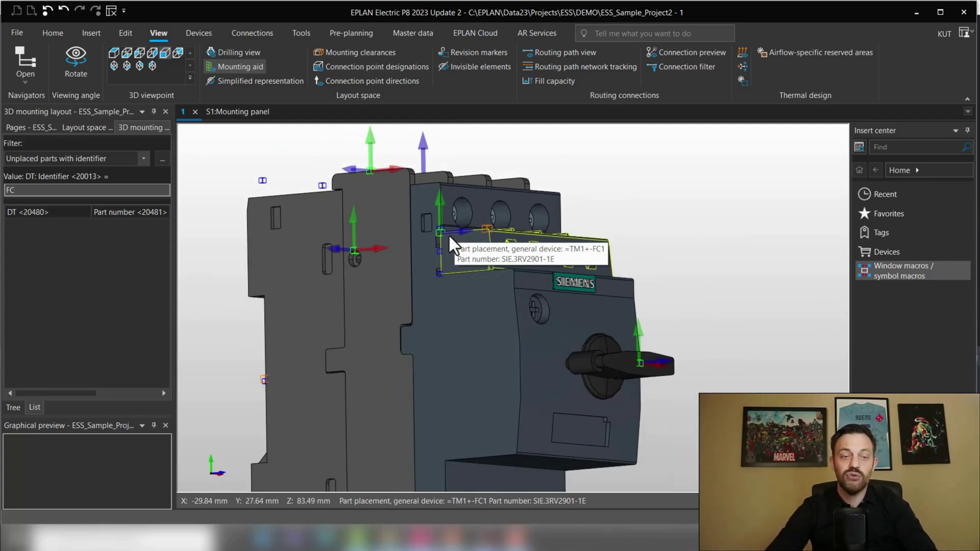
Step: In the 2D mounting panel, select FC1's auxiliary switch and show the unfiltered navigator tree
left_click(228, 115)
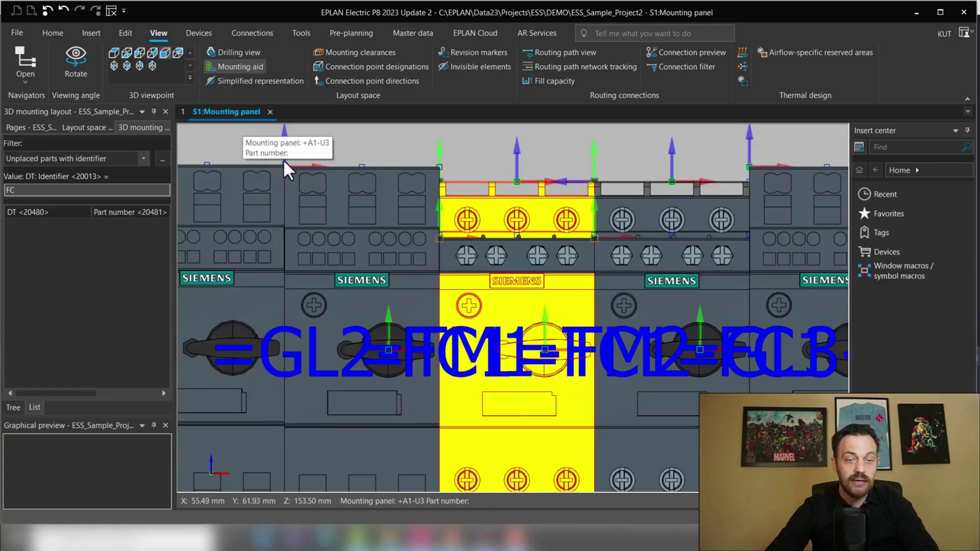
scroll(449, 280, "down", 2)
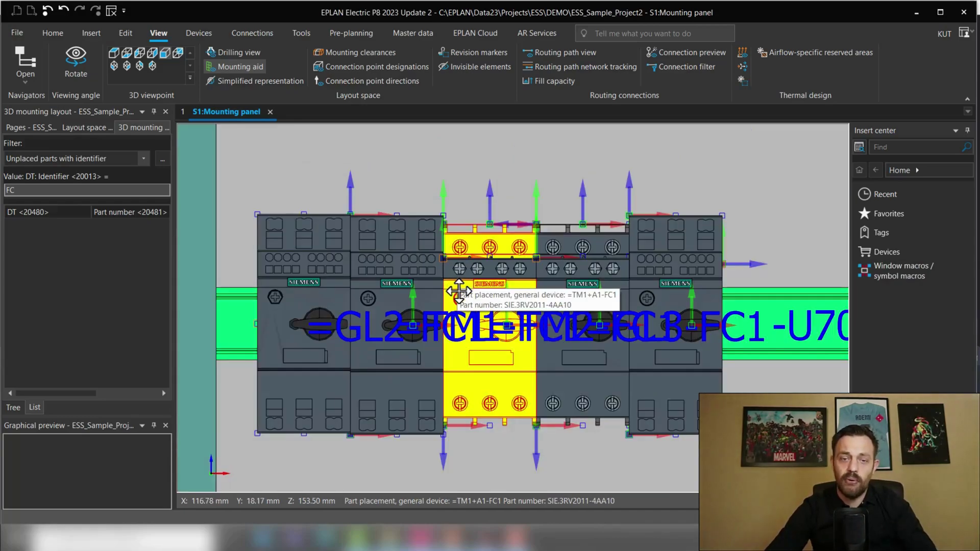
scroll(461, 300, "up", 2)
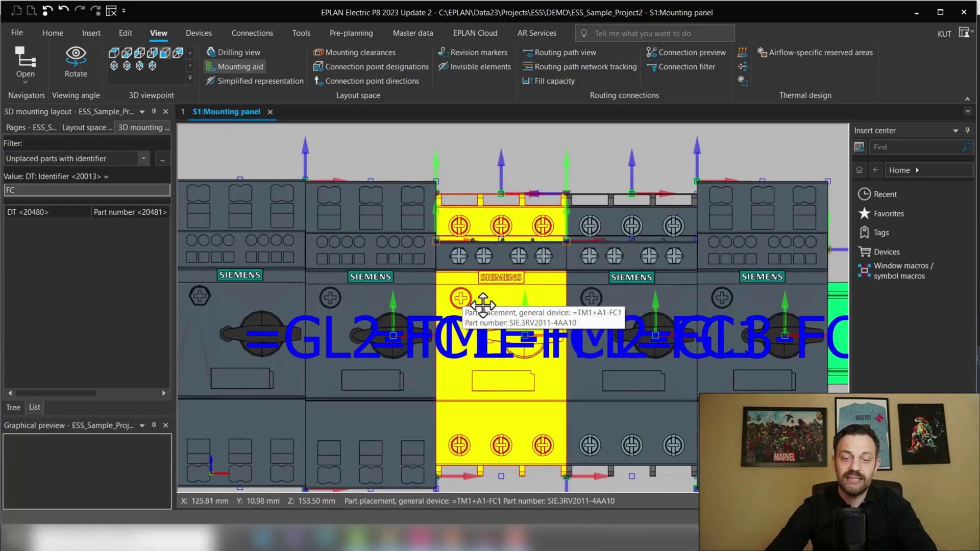
left_click(501, 262)
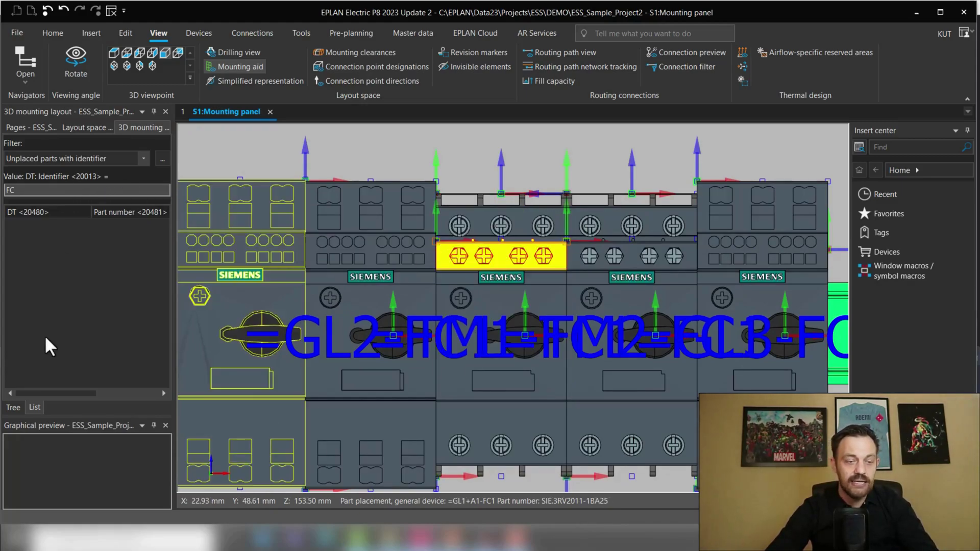
left_click(11, 411)
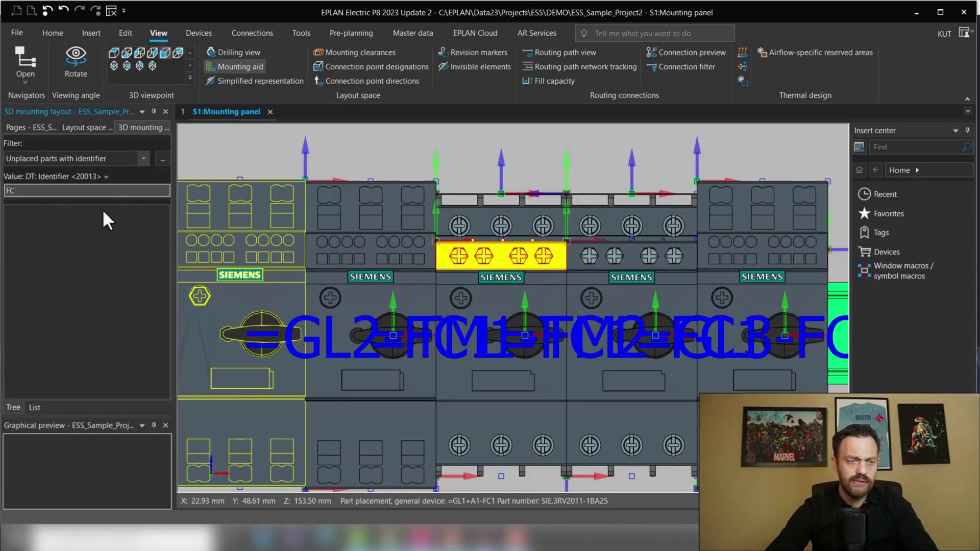
left_click(76, 157)
left_click(37, 172)
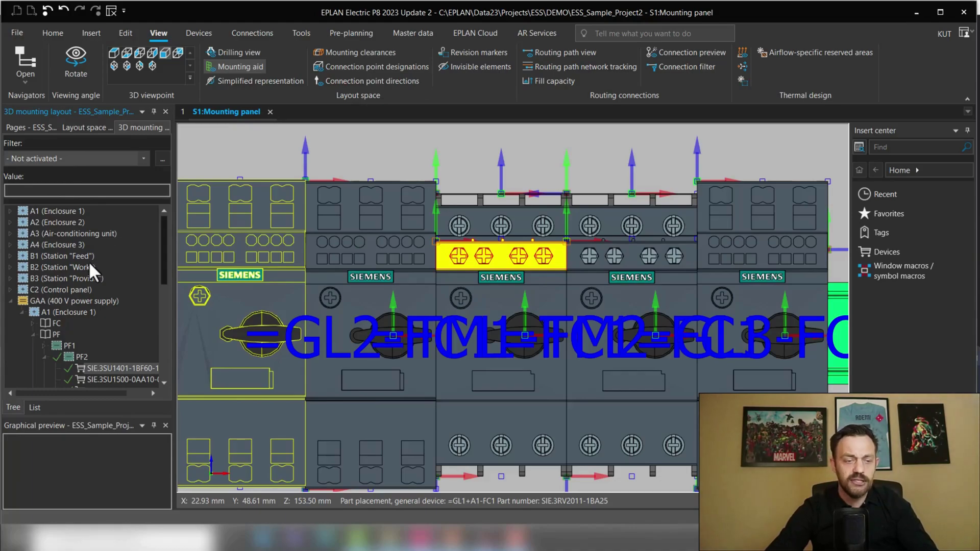
scroll(87, 262, "down", 2)
Step: Locate the middle FC1 breaker in the tree and select its SIE.3RV2011-4AA10 and SIE.3RV2901-1E parts
left_click(483, 294)
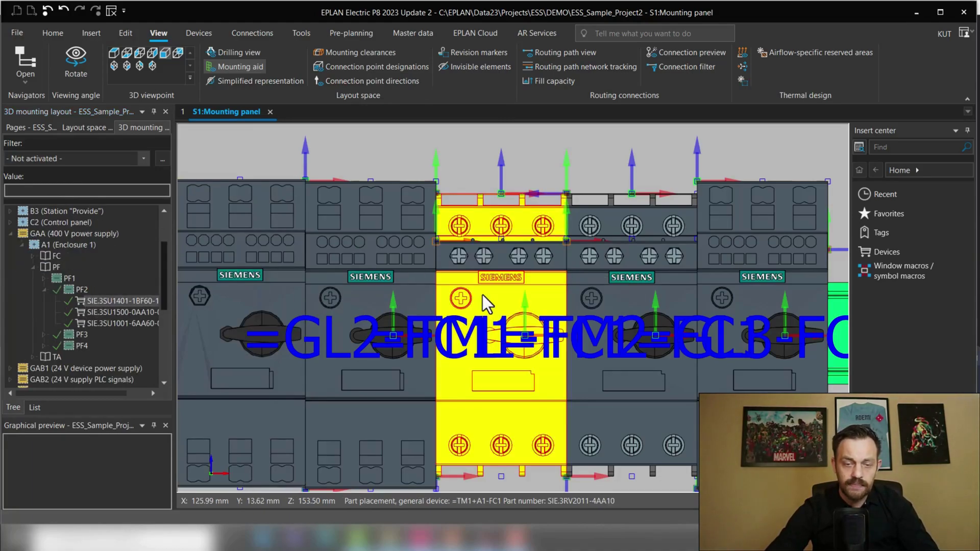
right_click(482, 295)
left_click(532, 247)
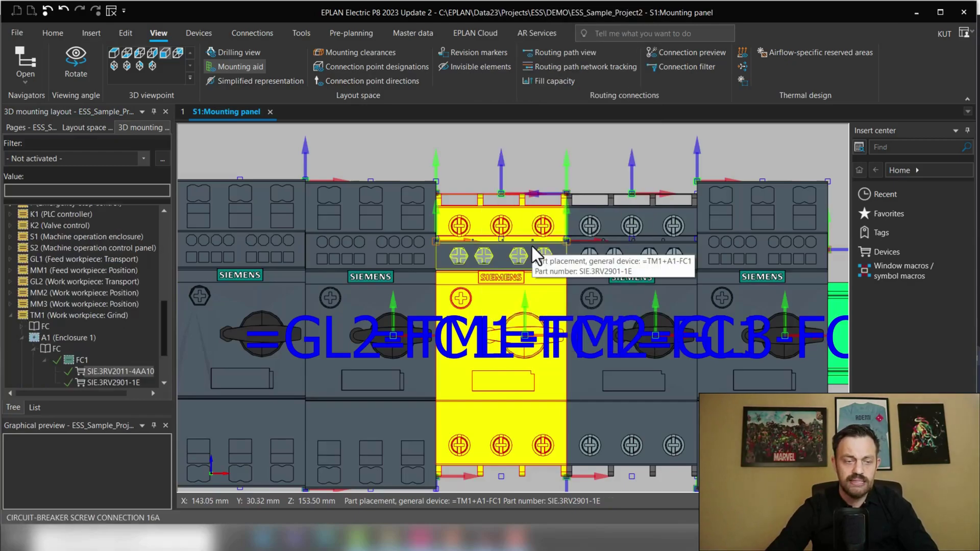
scroll(138, 328, "down", 1)
left_click(118, 337)
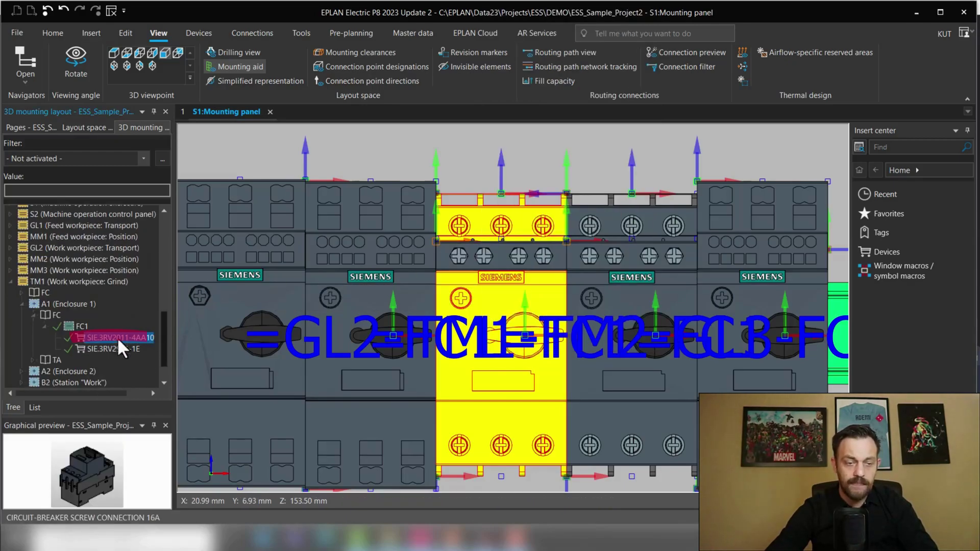
left_click(105, 348)
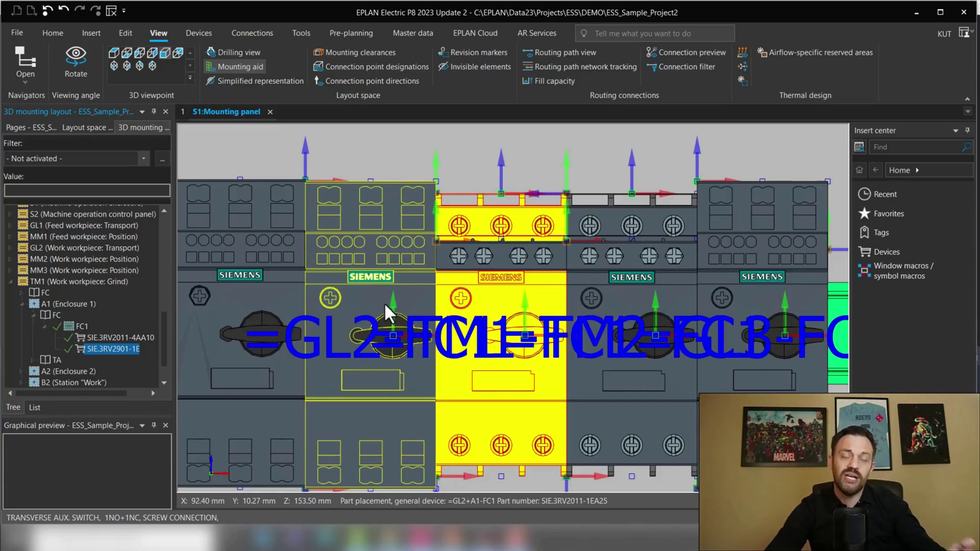
scroll(383, 302, "down", 2)
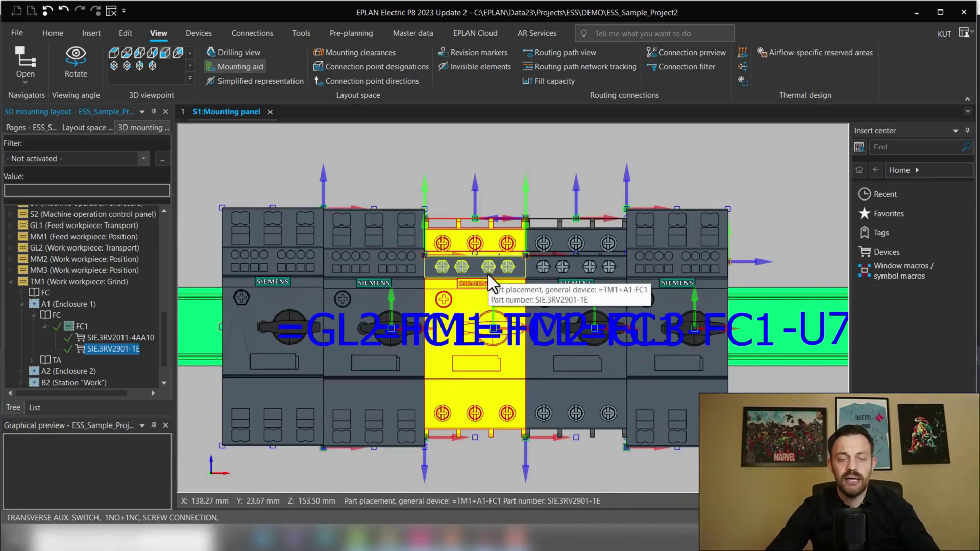
Step: Sync contactor QA1 to the tree, select its SIE.3RT2015 and SIE.3RH2911 parts, then the 3VA9157 breaker
scroll(488, 274, "down", 5)
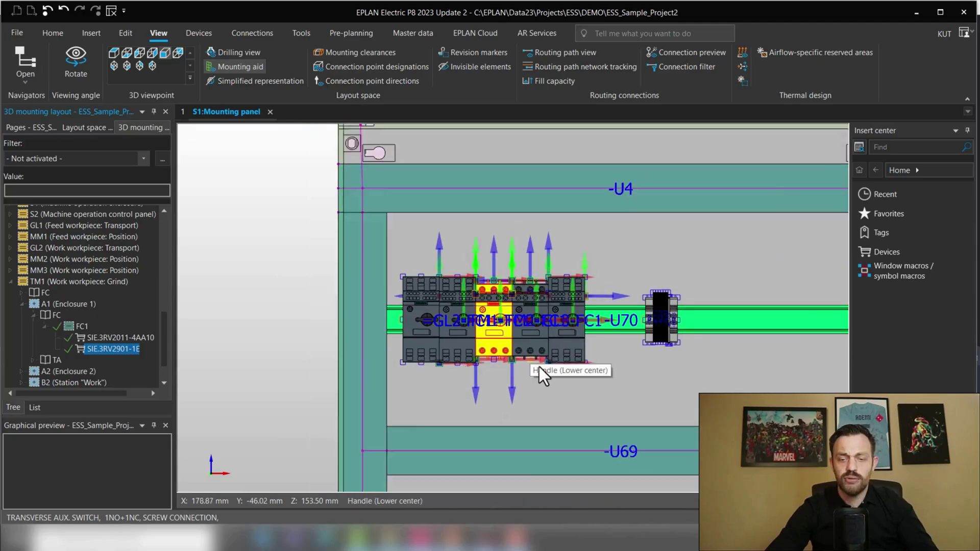
scroll(556, 344, "up", 8)
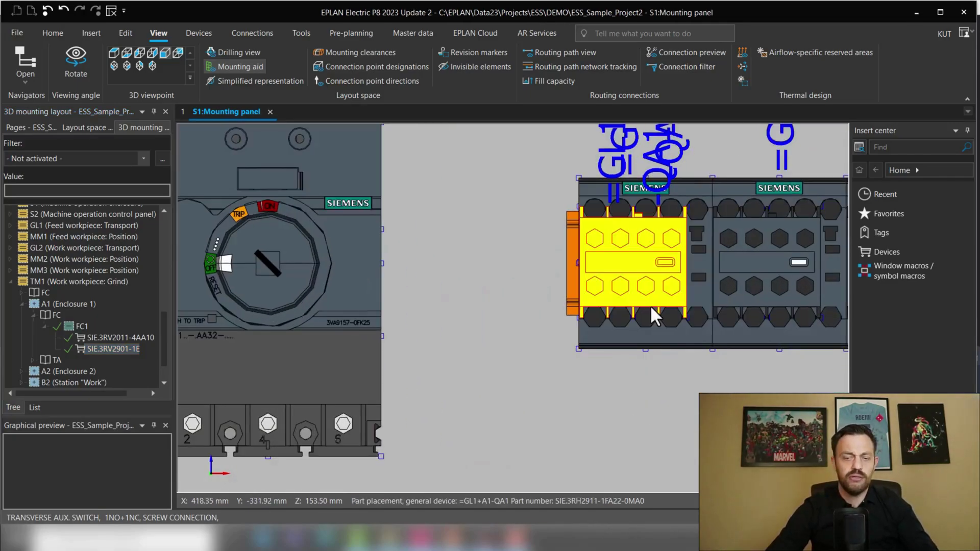
right_click(647, 335)
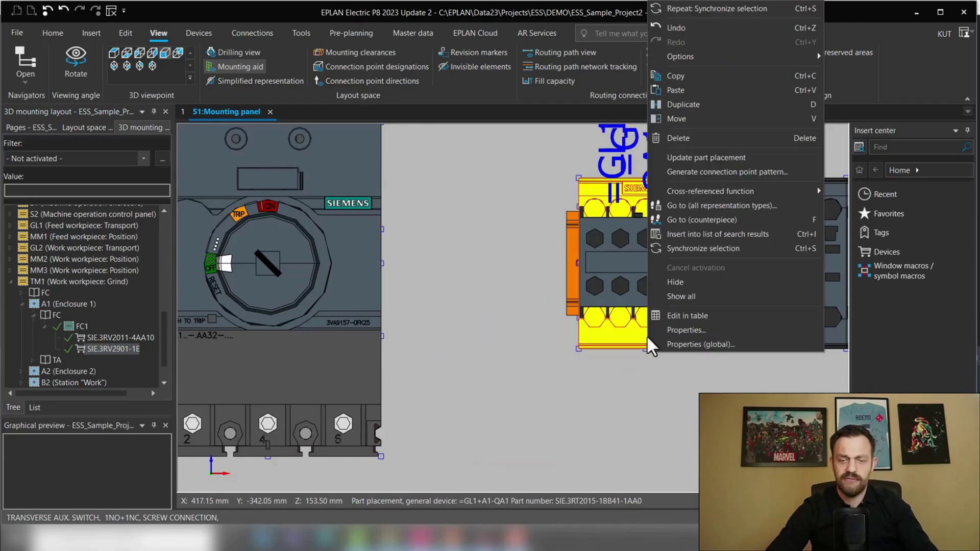
left_click(697, 249)
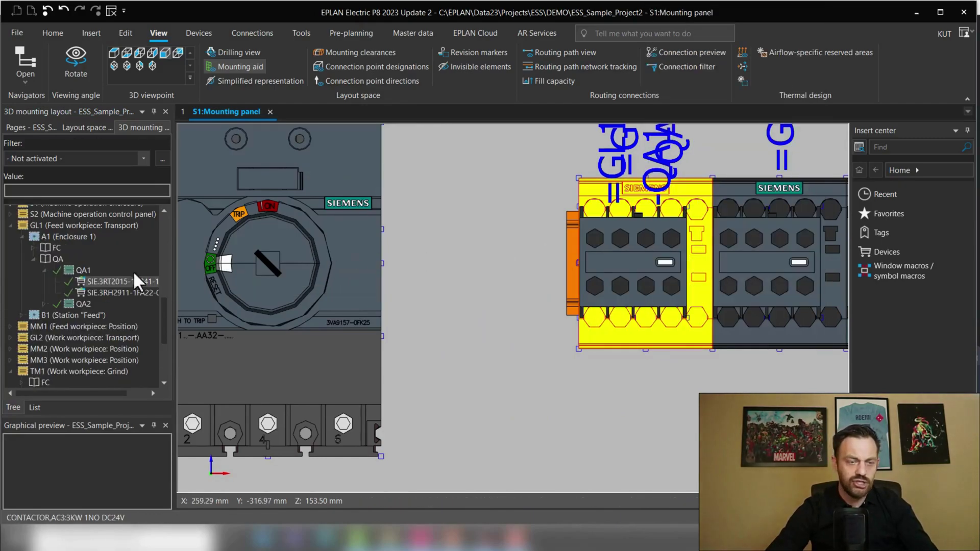
left_click(113, 281)
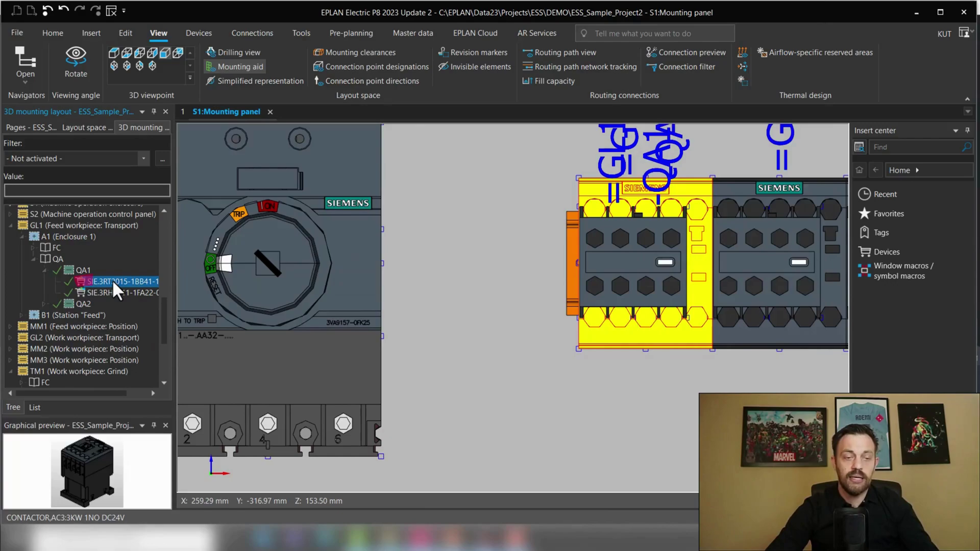
left_click(110, 289, "ctrl")
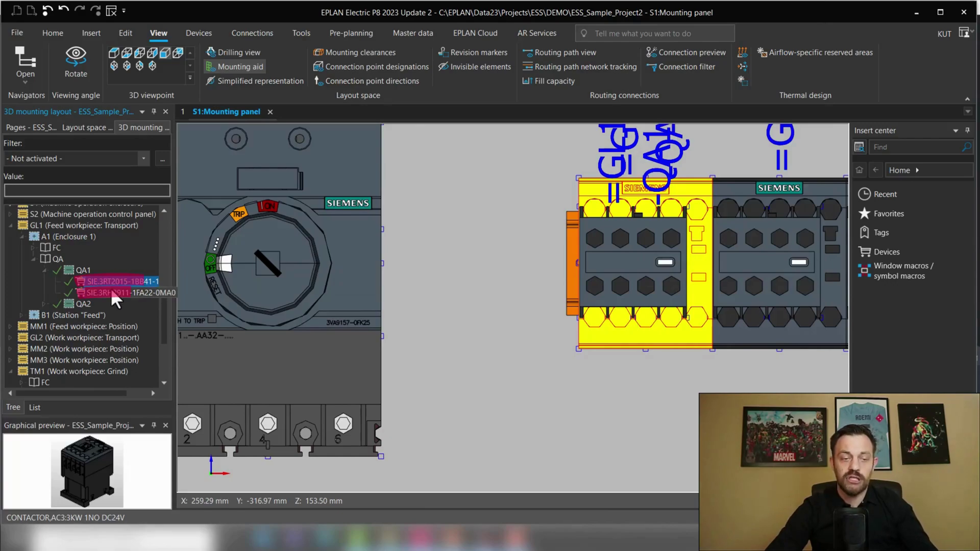
left_click(83, 270)
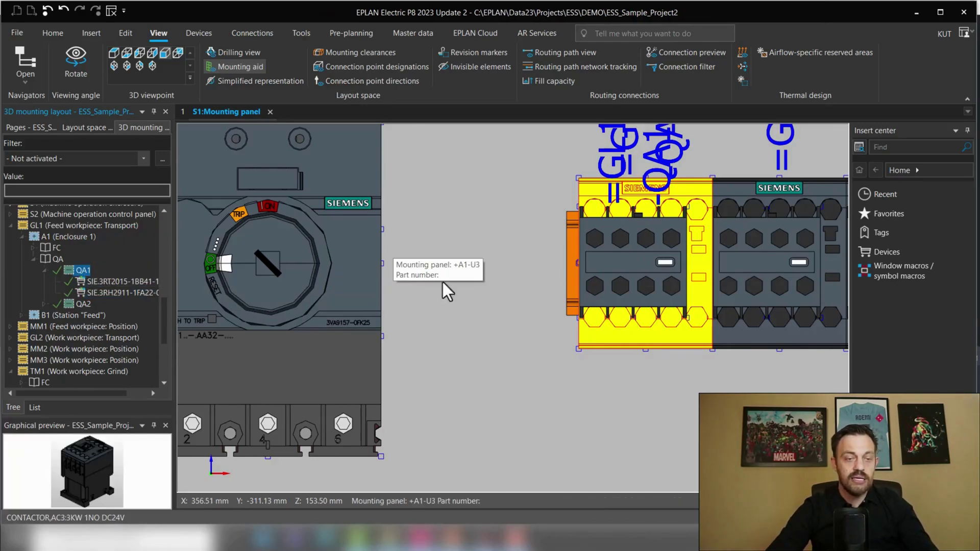
left_click(286, 278)
scroll(86, 273, "up", 5)
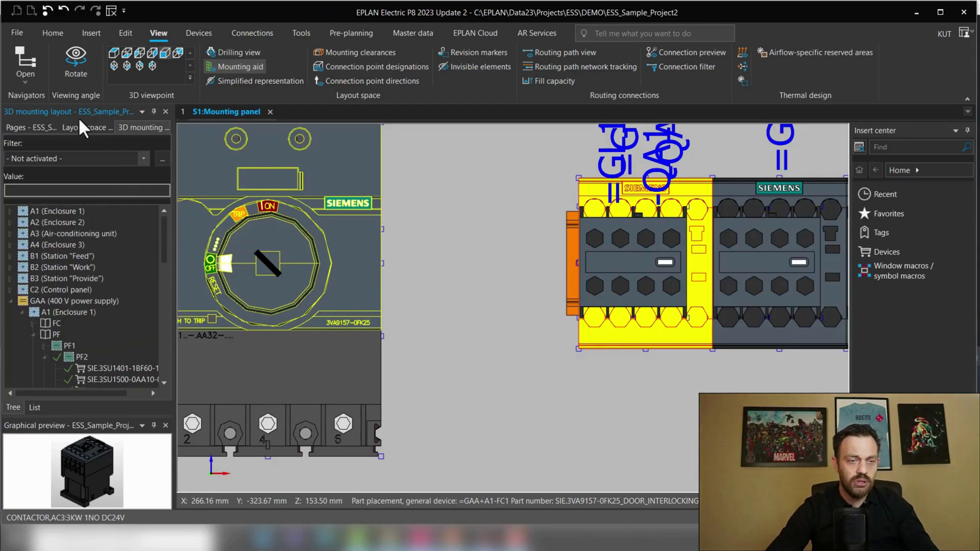
Step: Open the S1:Door layout from the enclosure in the layout space structure
left_click(74, 130)
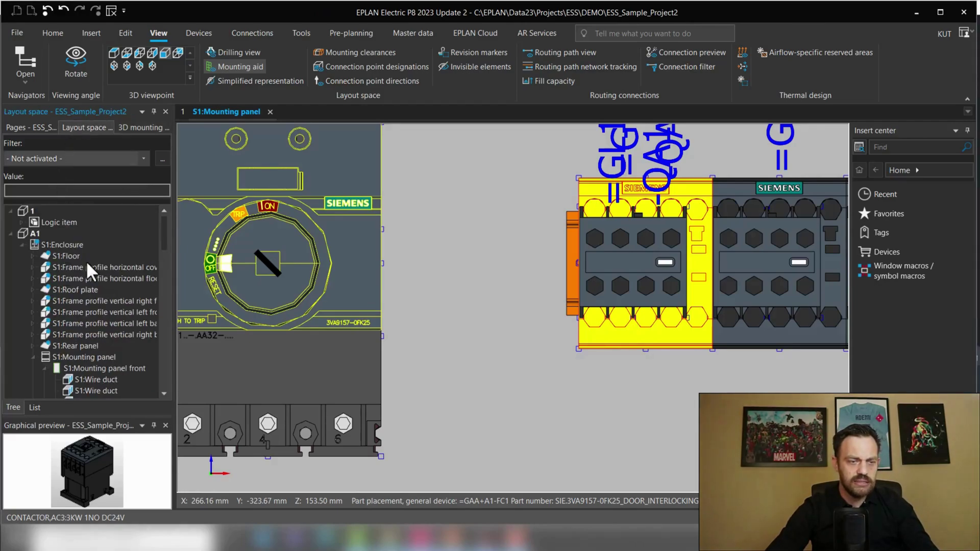
left_click(20, 244)
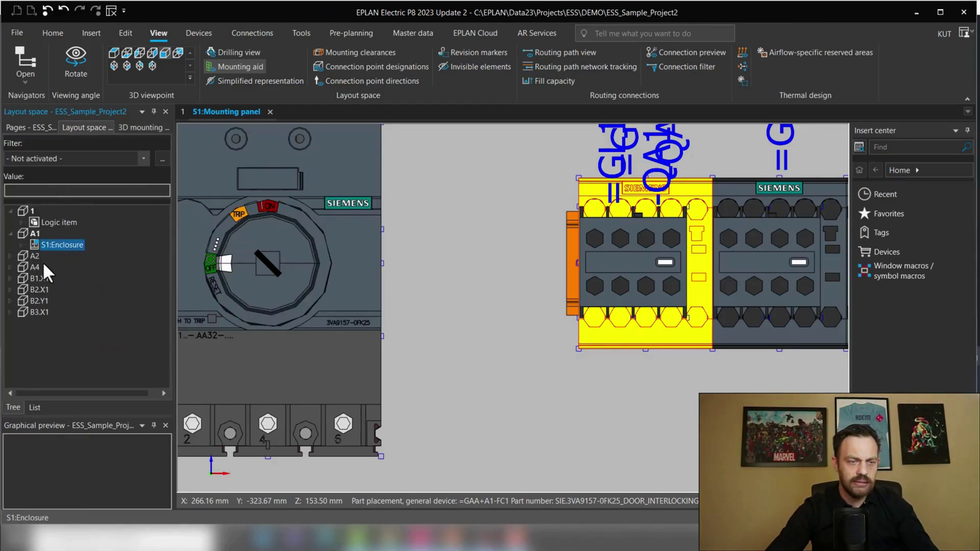
left_click(22, 245)
scroll(66, 337, "down", 1)
left_click(74, 349)
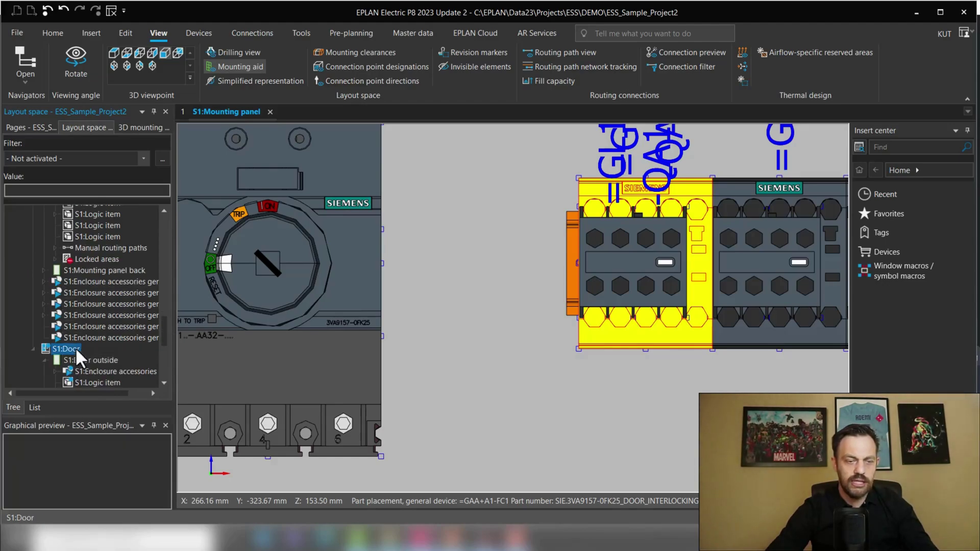
scroll(463, 269, "up", 6)
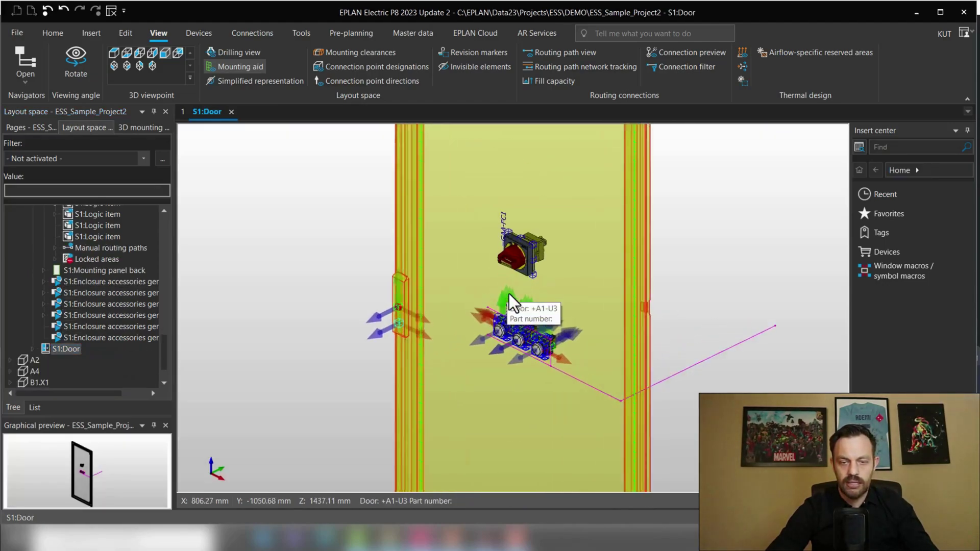
scroll(479, 387, "up", 4)
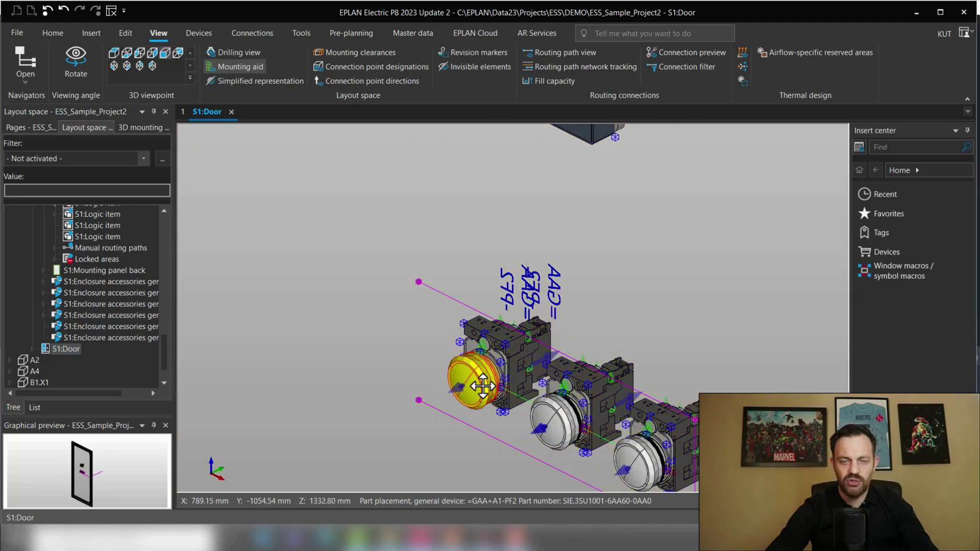
Step: Sync the yellow pushbutton to the 3D tree and select PF2's SIE.3SU1001, 3SU1500 and 3SU1401 parts
right_click(483, 387)
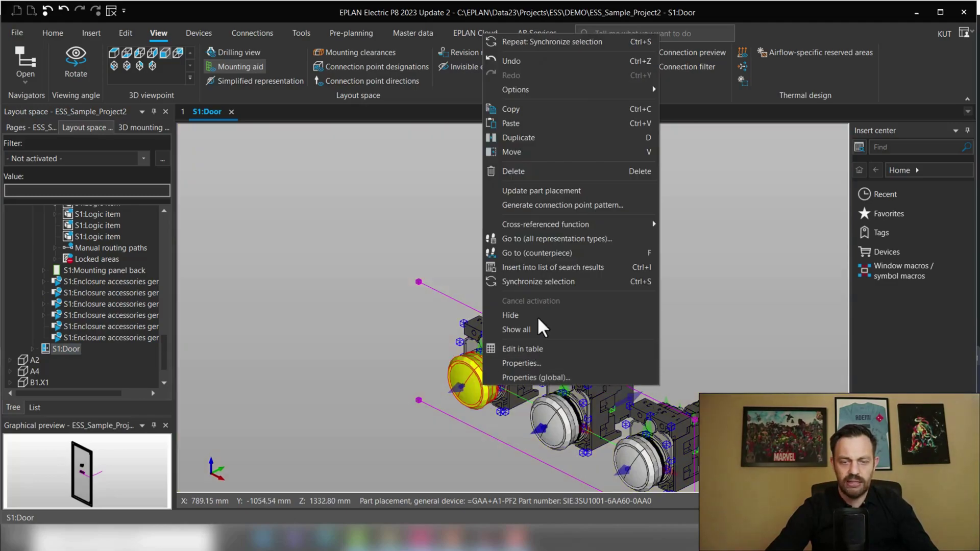
left_click(538, 283)
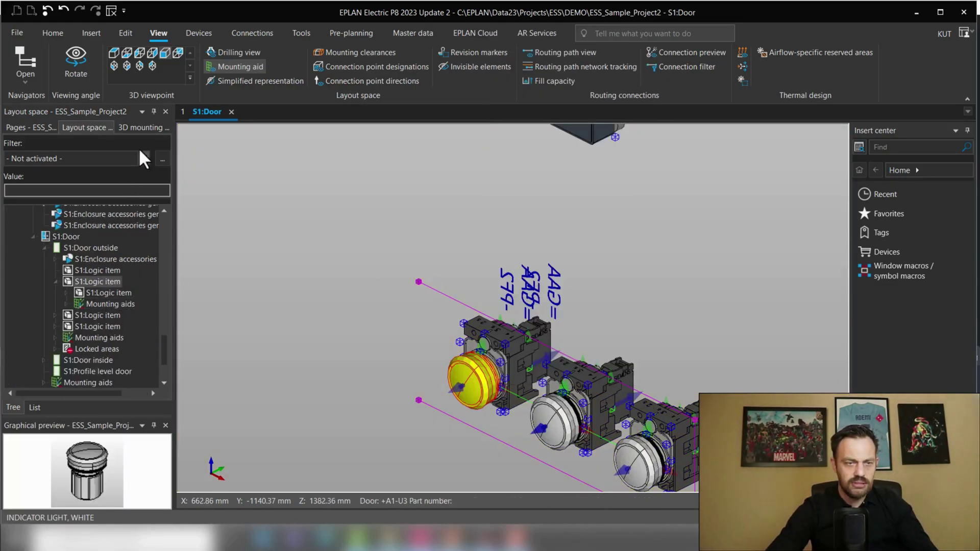
left_click(140, 127)
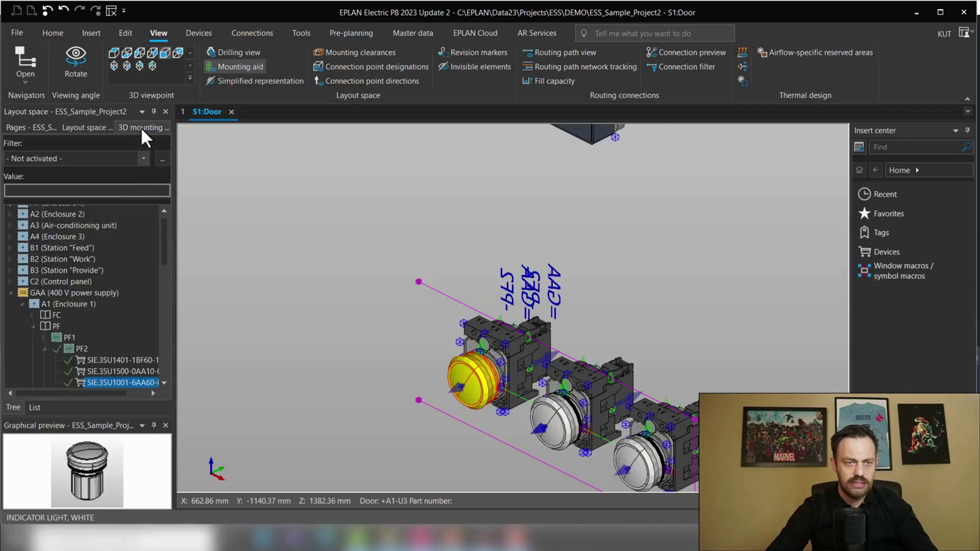
left_click(112, 381)
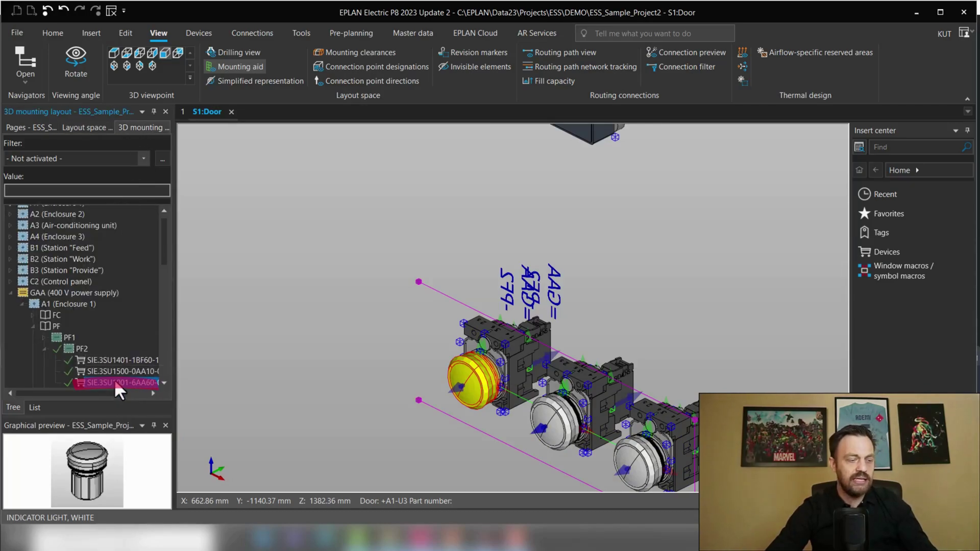
left_click(118, 371, "ctrl")
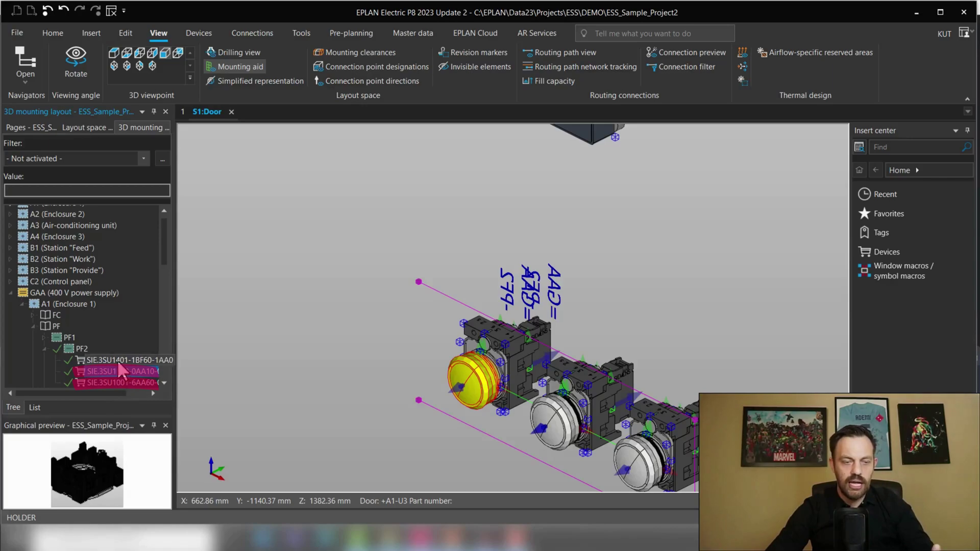
left_click(117, 360, "ctrl")
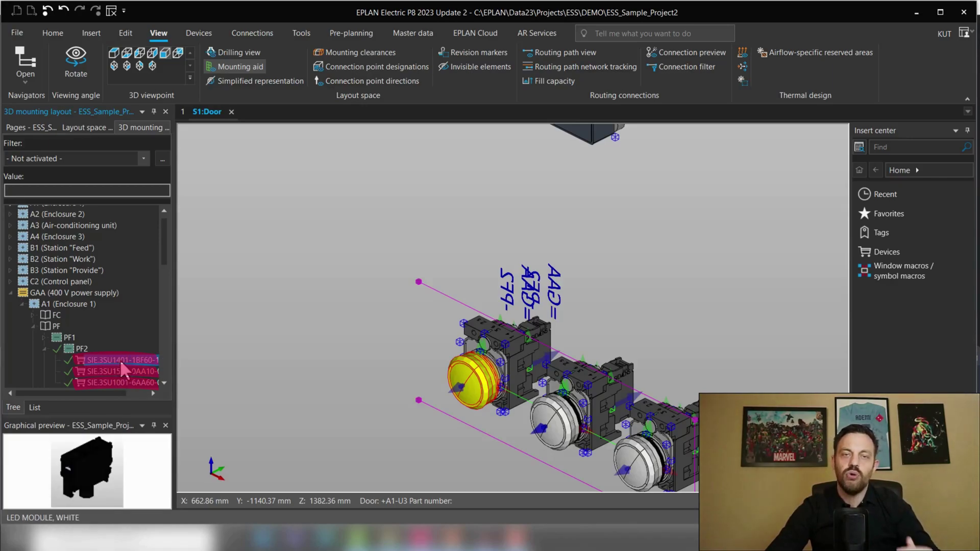
left_click(80, 347)
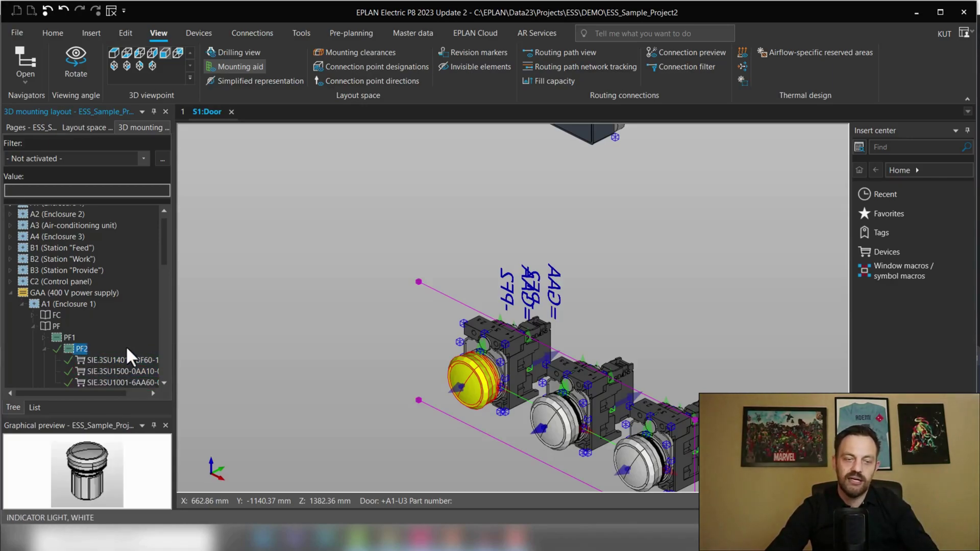
scroll(209, 350, "down", 3)
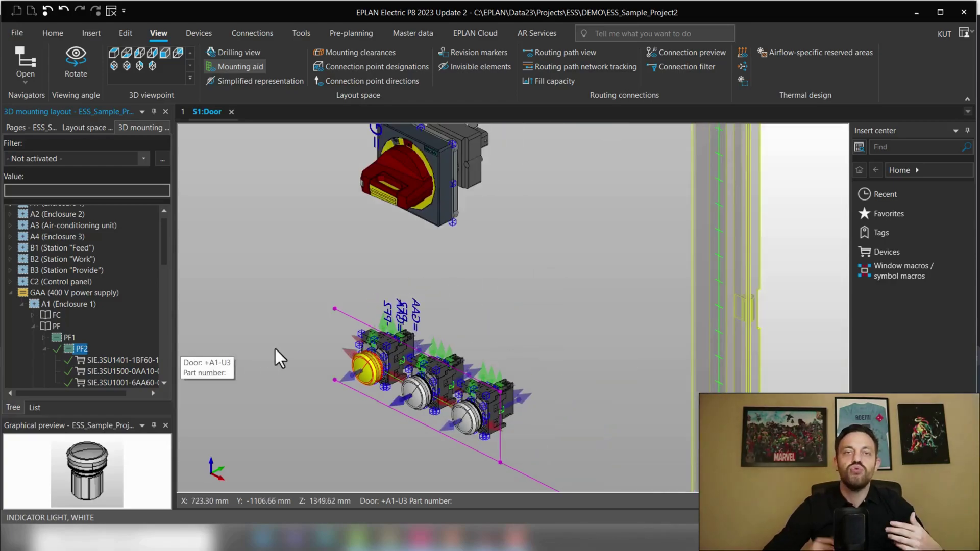